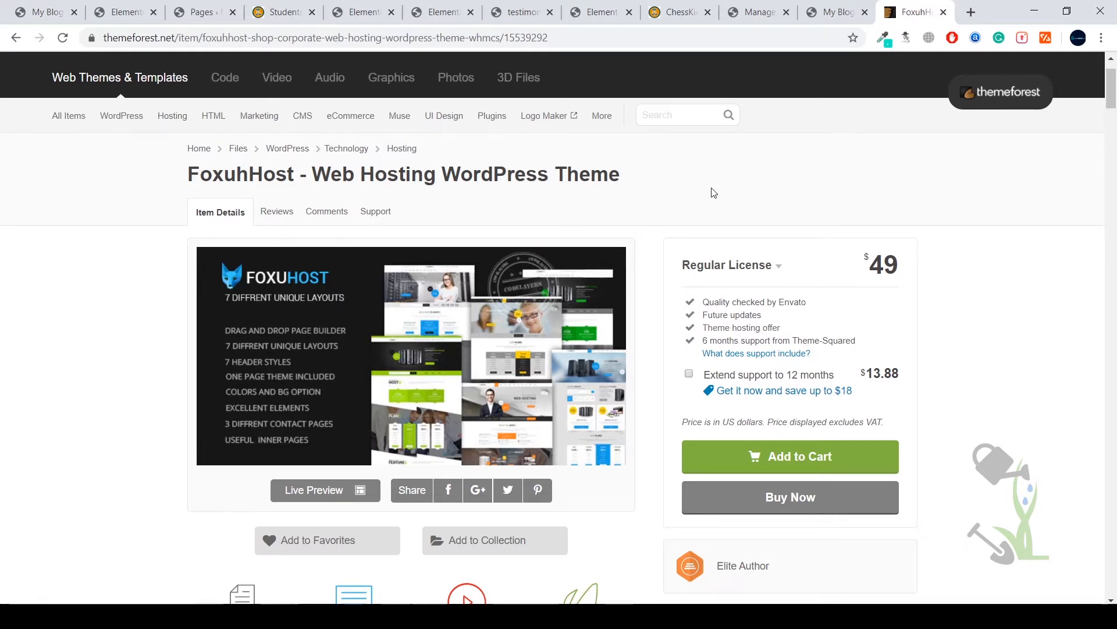
Review the FoxuhHost theme's ThemeForest page, including its description, item attributes and the seven hosting layout previews
{"action": "scroll", "coordinate": [713, 192], "scroll_direction": "down", "scroll_amount": 5}
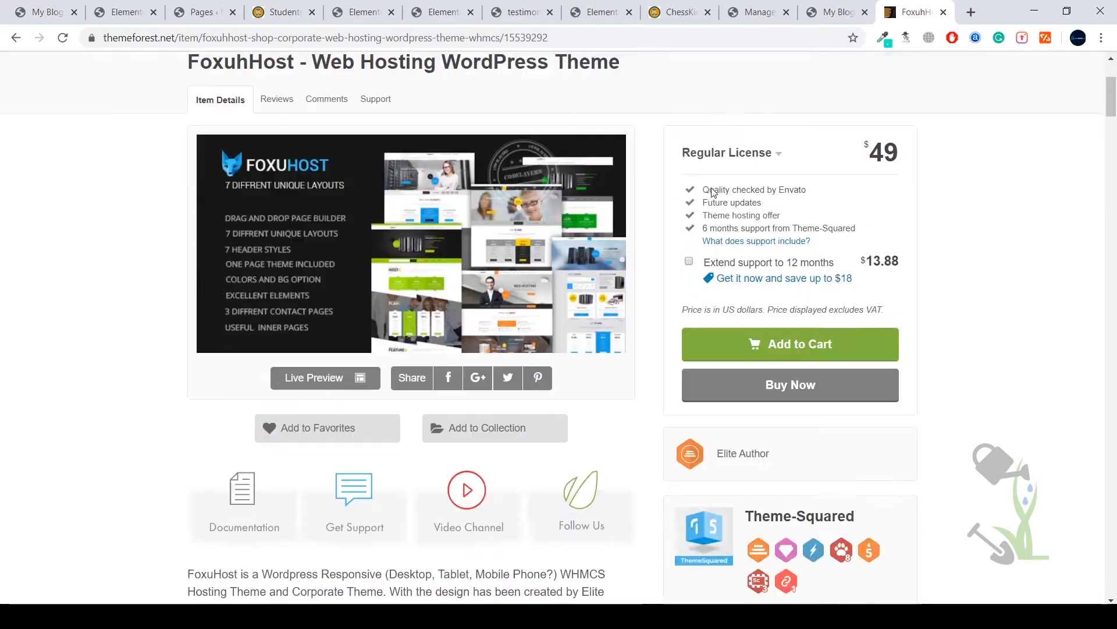
{"action": "scroll", "coordinate": [704, 192], "scroll_direction": "down", "scroll_amount": 7}
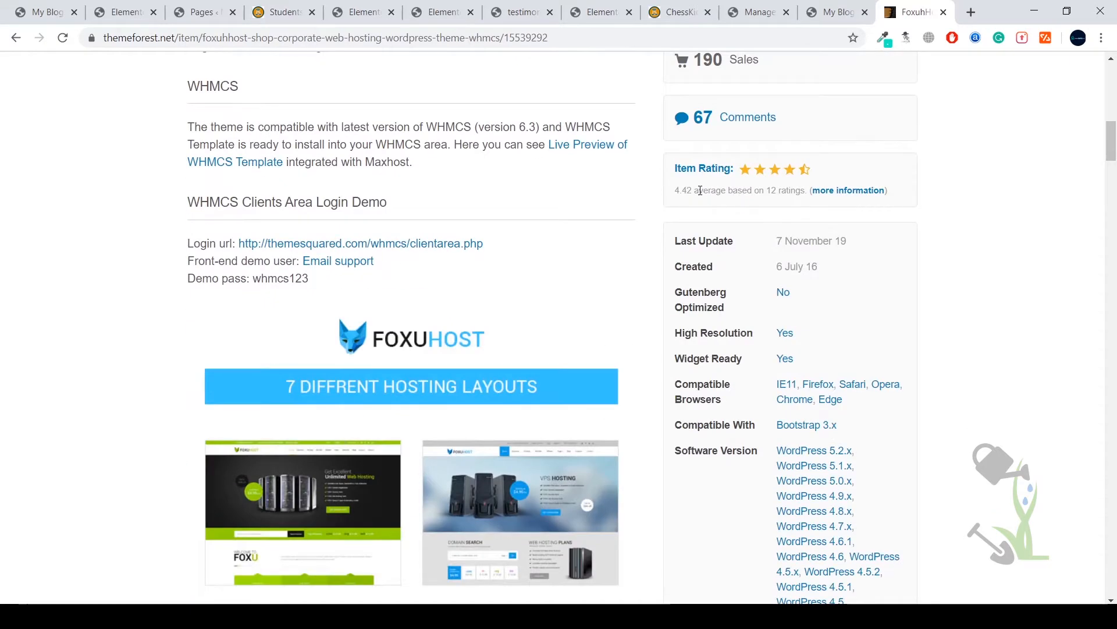
{"action": "scroll", "coordinate": [702, 192], "scroll_direction": "down", "scroll_amount": 3}
{"action": "scroll", "coordinate": [677, 293], "scroll_direction": "down", "scroll_amount": 5}
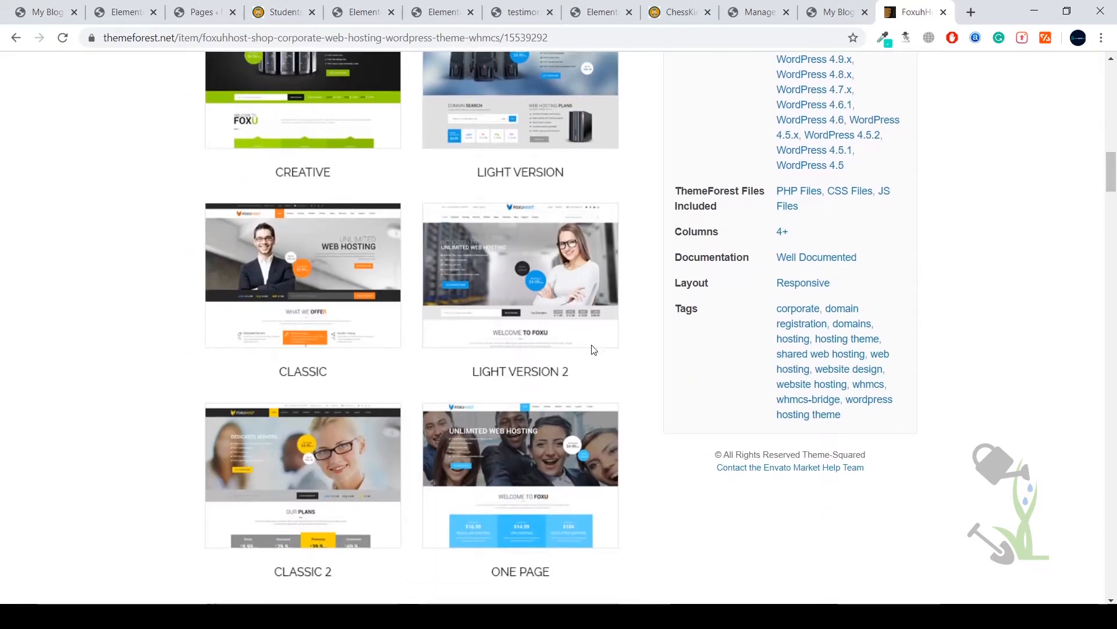
{"action": "scroll", "coordinate": [547, 495], "scroll_direction": "up", "scroll_amount": 4}
{"action": "scroll", "coordinate": [547, 493], "scroll_direction": "up", "scroll_amount": 4}
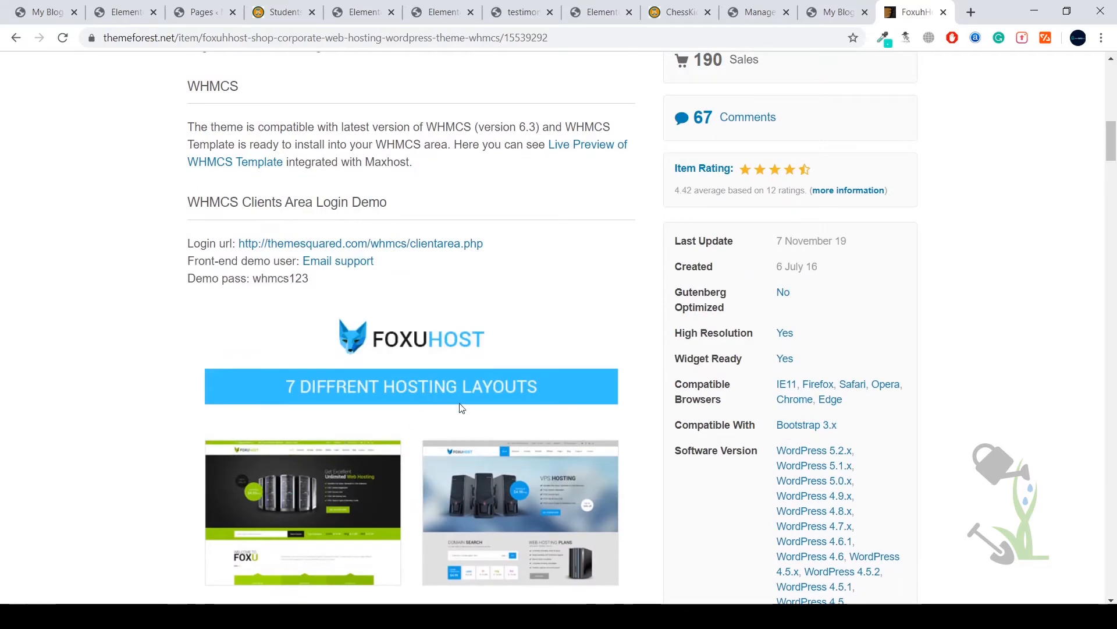
{"action": "scroll", "coordinate": [501, 386], "scroll_direction": "down", "scroll_amount": 5}
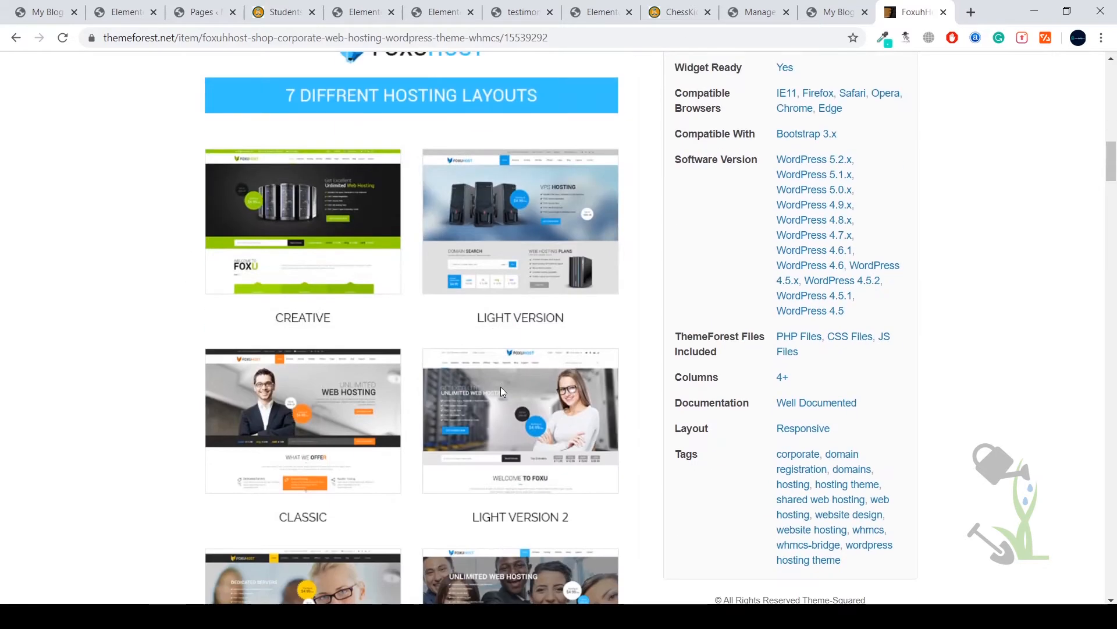
{"action": "scroll", "coordinate": [501, 386], "scroll_direction": "down", "scroll_amount": 12}
{"action": "scroll", "coordinate": [503, 391], "scroll_direction": "up", "scroll_amount": 20}
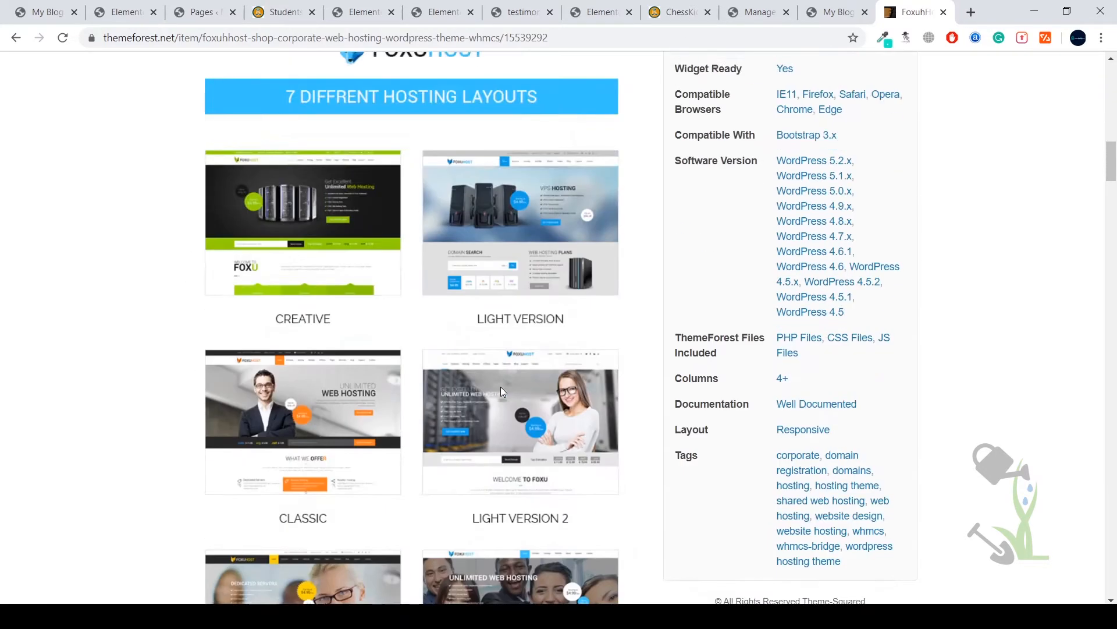
{"action": "scroll", "coordinate": [500, 393], "scroll_direction": "down", "scroll_amount": 3}
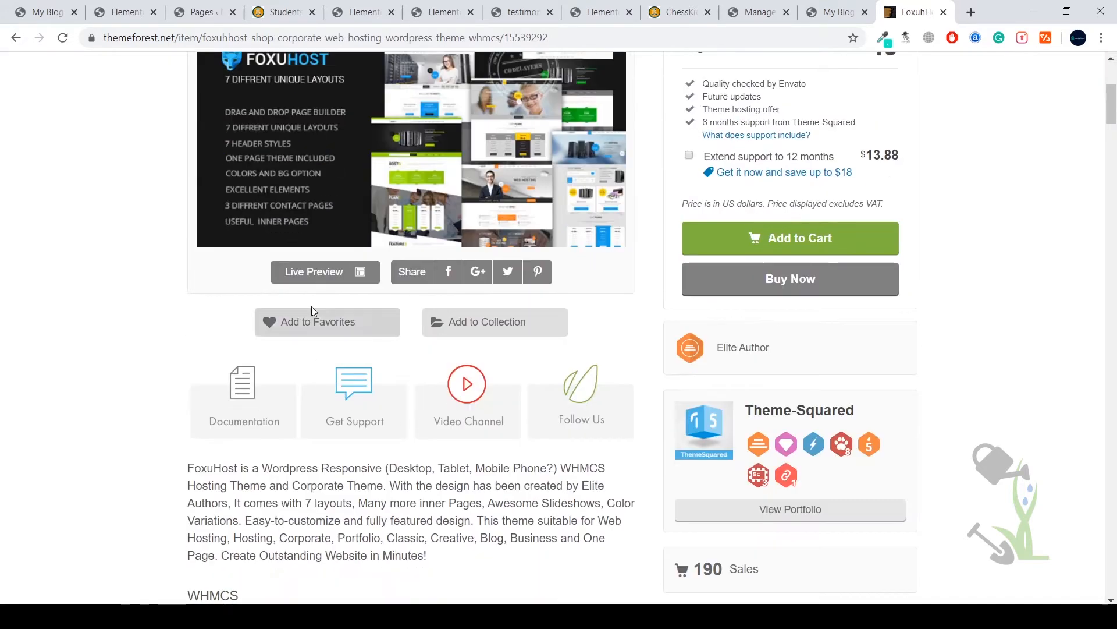
Open the FoxuhHost theme's live preview, check it, and return to the top of the ThemeForest item page
{"action": "left_click", "coordinate": [311, 273]}
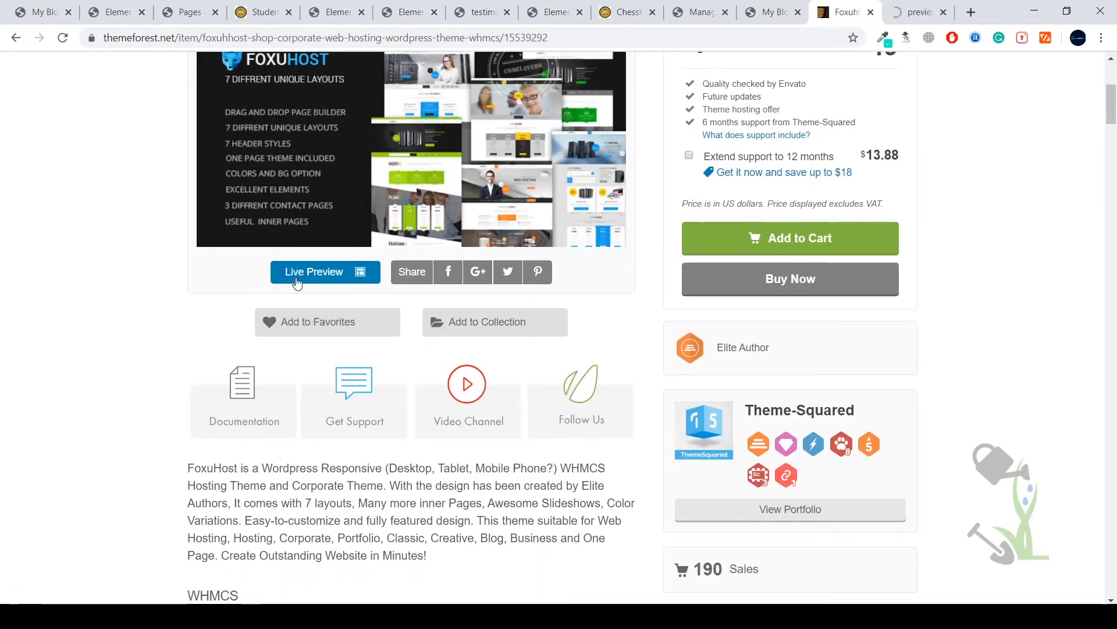
{"action": "left_click", "coordinate": [933, 10]}
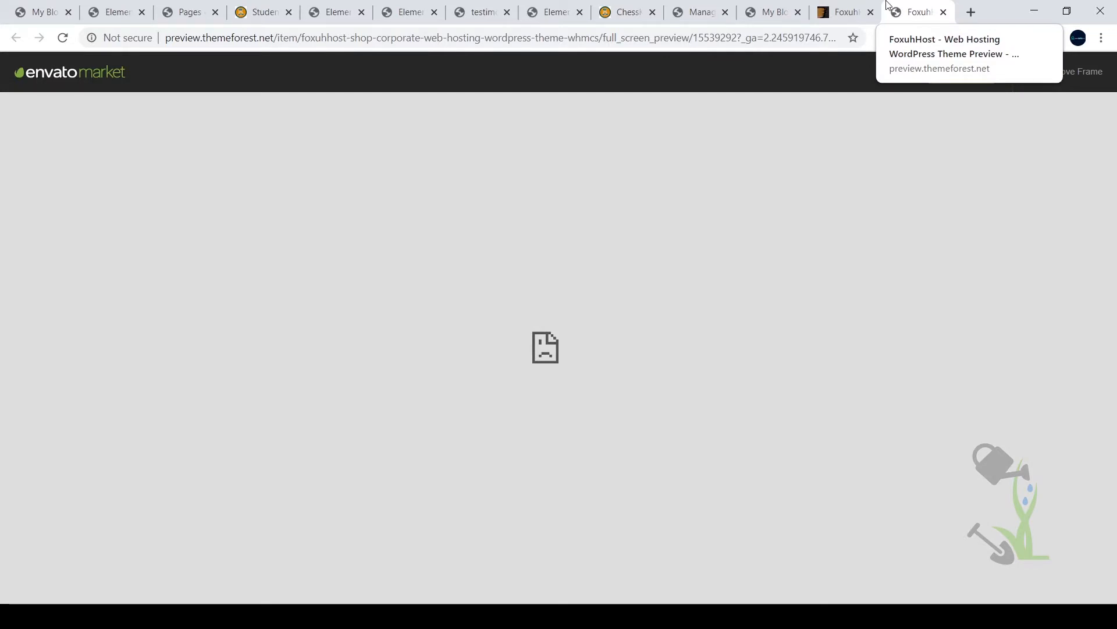
{"action": "left_click", "coordinate": [860, 7]}
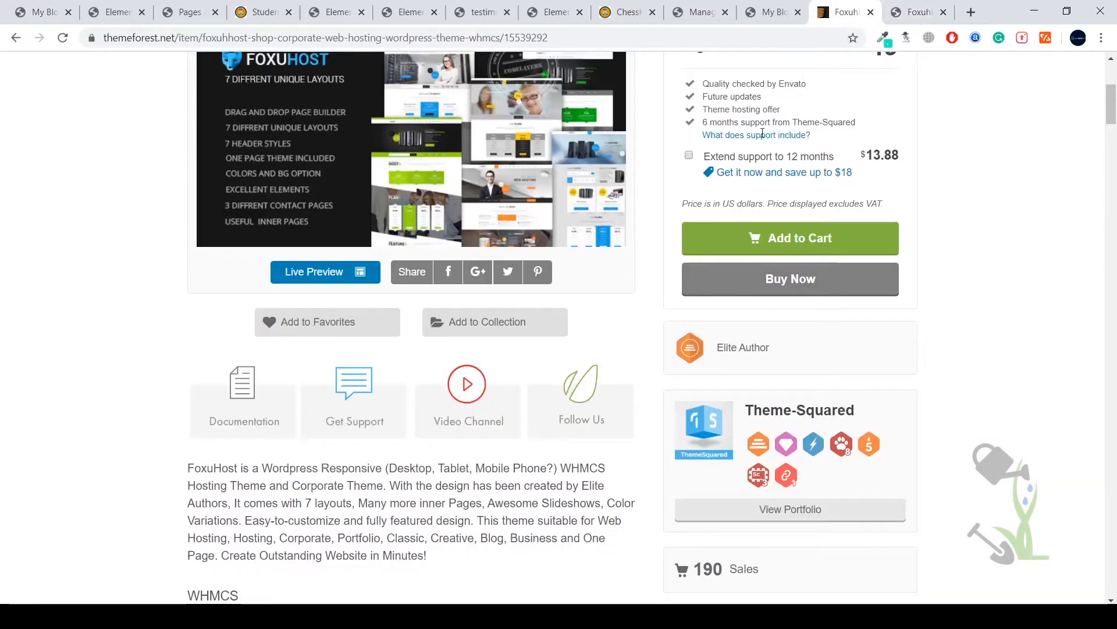
{"action": "scroll", "coordinate": [675, 325], "scroll_direction": "up", "scroll_amount": 3}
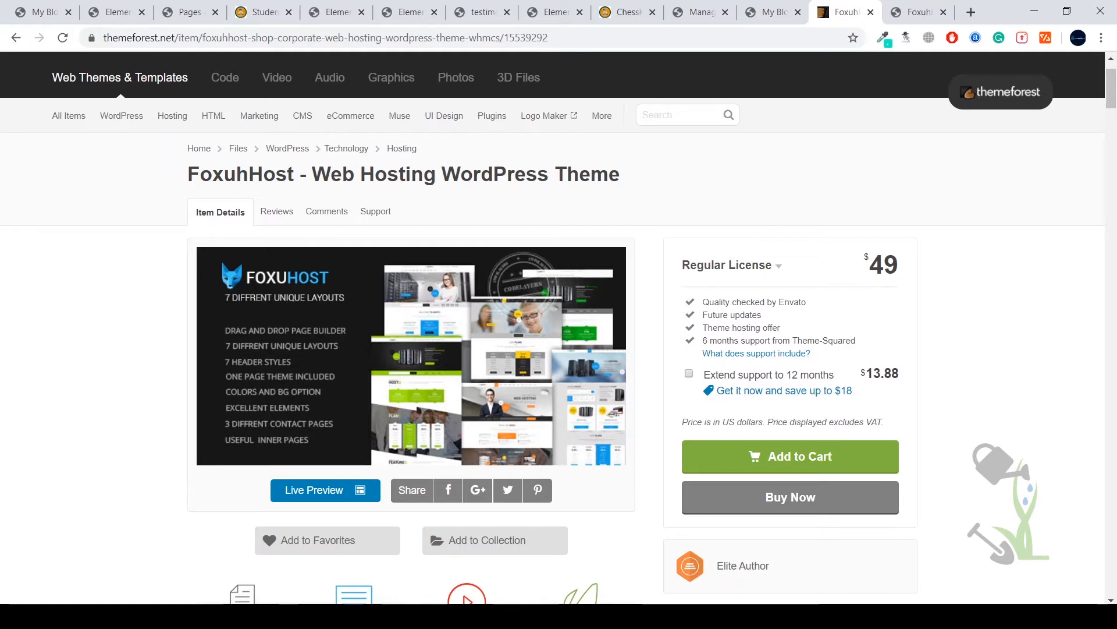
Switch to the other browser window and examine the FoxuhHost product page on srmehranclub.com, including price, guarantees and description
{"action": "left_click", "coordinate": [229, 616]}
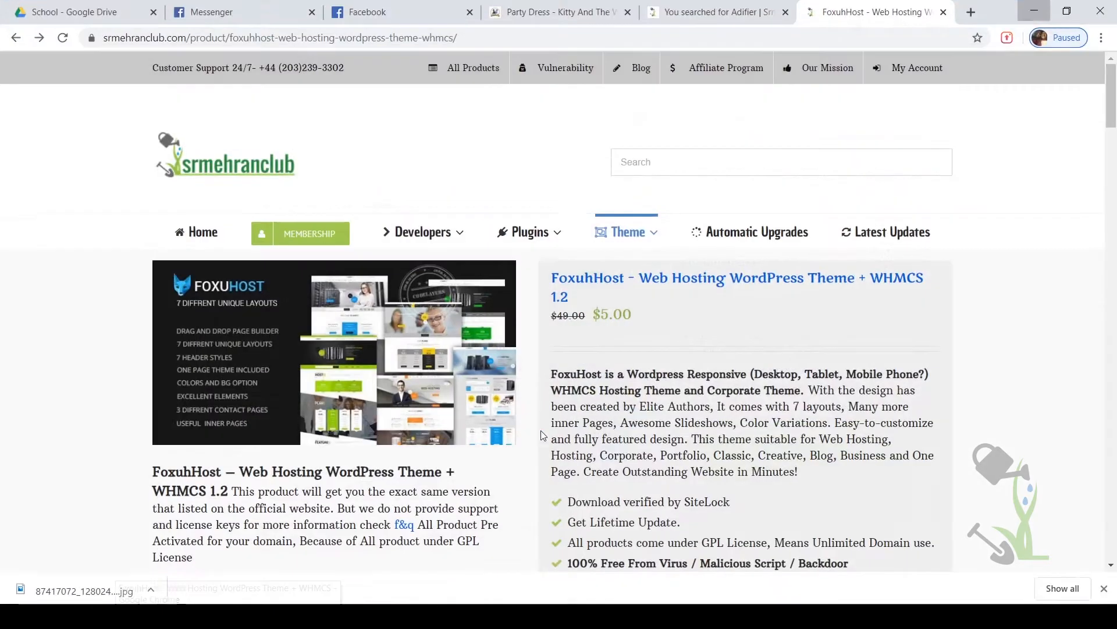
{"action": "scroll", "coordinate": [654, 323], "scroll_direction": "down", "scroll_amount": 3}
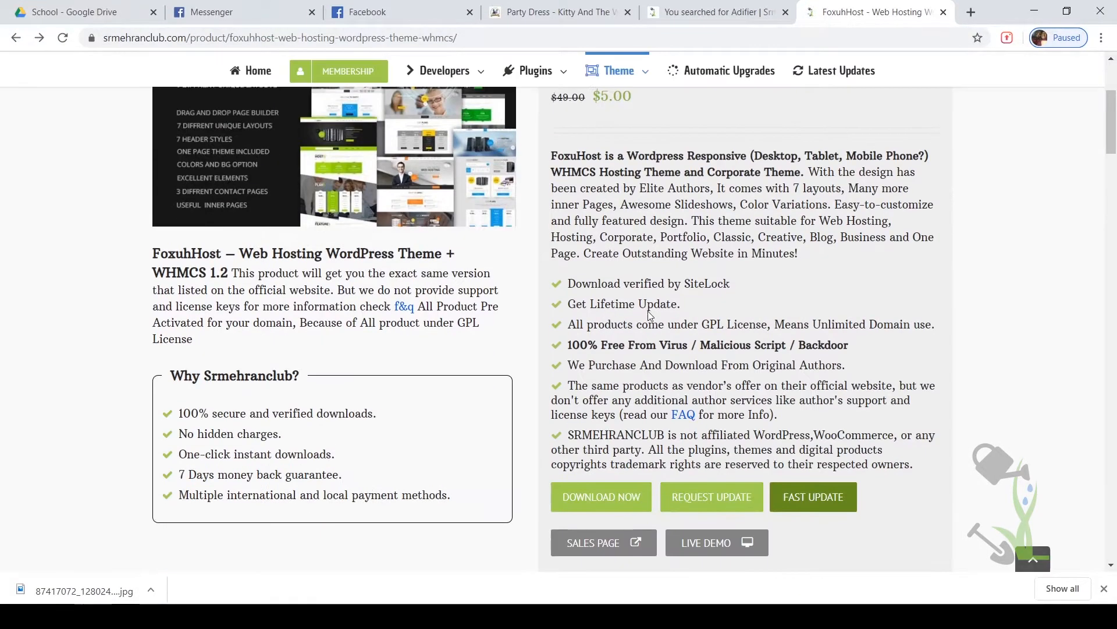
{"action": "scroll", "coordinate": [649, 315], "scroll_direction": "up", "scroll_amount": 3}
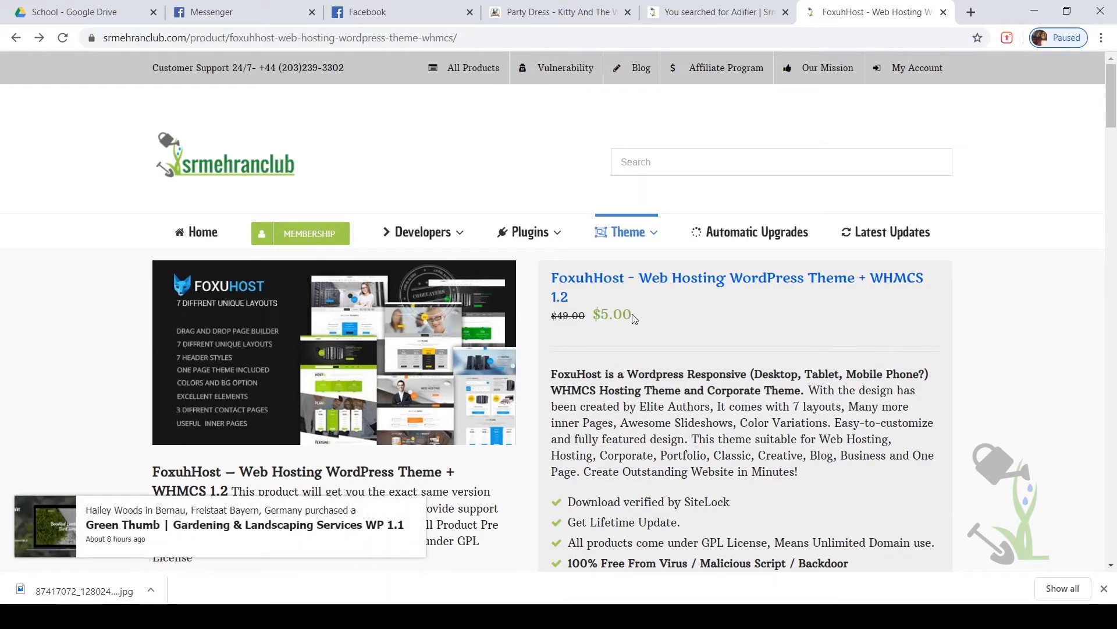
{"action": "scroll", "coordinate": [631, 313], "scroll_direction": "down", "scroll_amount": 5}
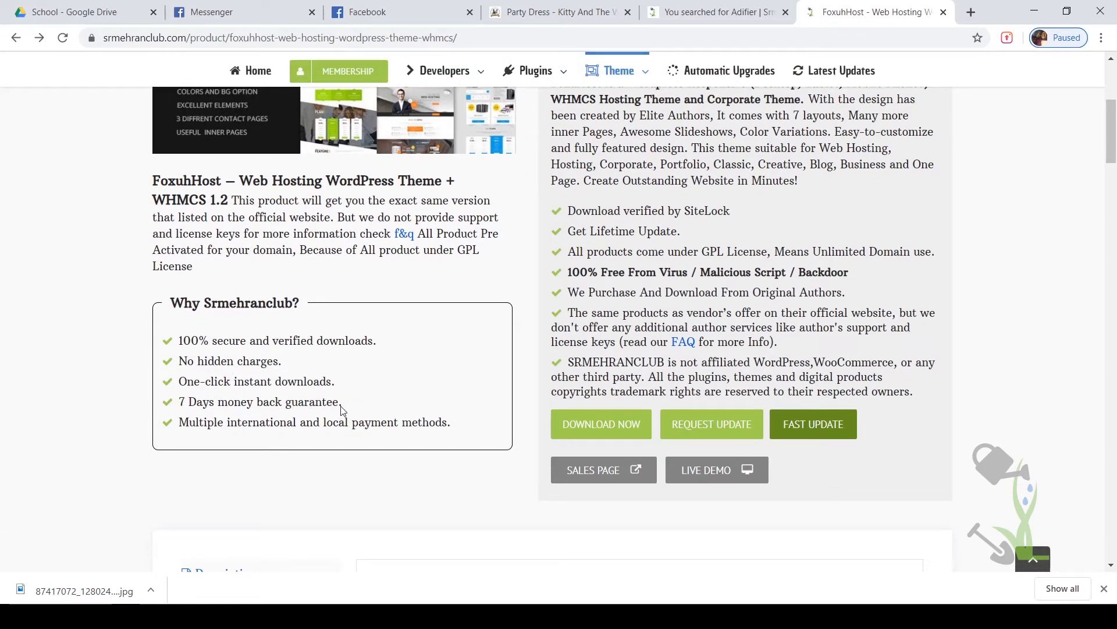
{"action": "scroll", "coordinate": [640, 387], "scroll_direction": "up", "scroll_amount": 3}
{"action": "scroll", "coordinate": [640, 387], "scroll_direction": "down", "scroll_amount": 6}
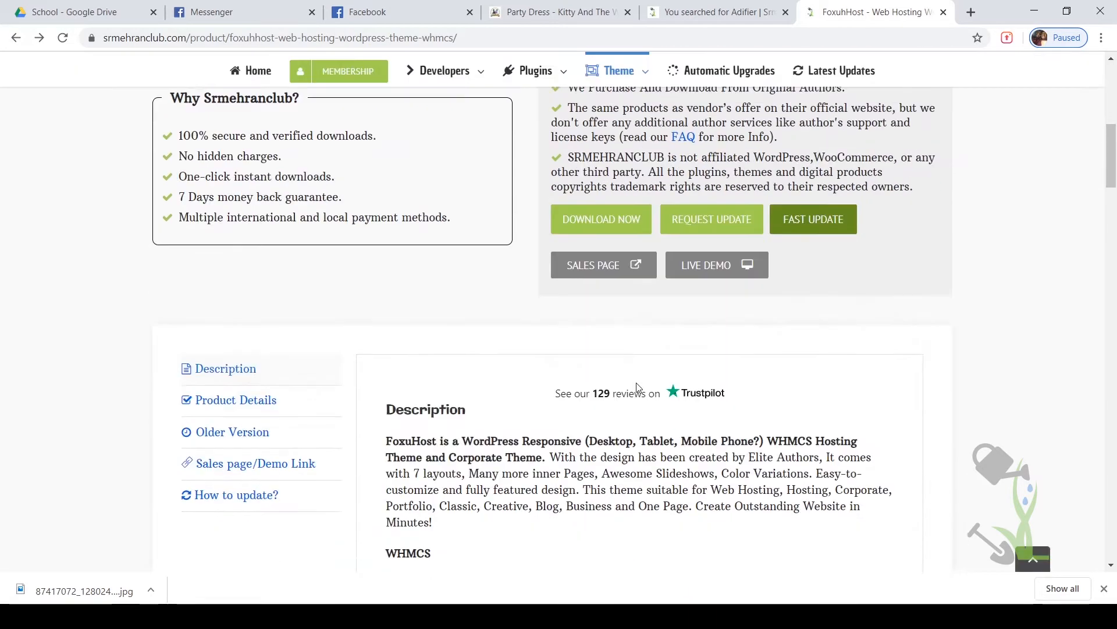
{"action": "scroll", "coordinate": [559, 317], "scroll_direction": "up", "scroll_amount": 5}
{"action": "left_click", "coordinate": [596, 506]}
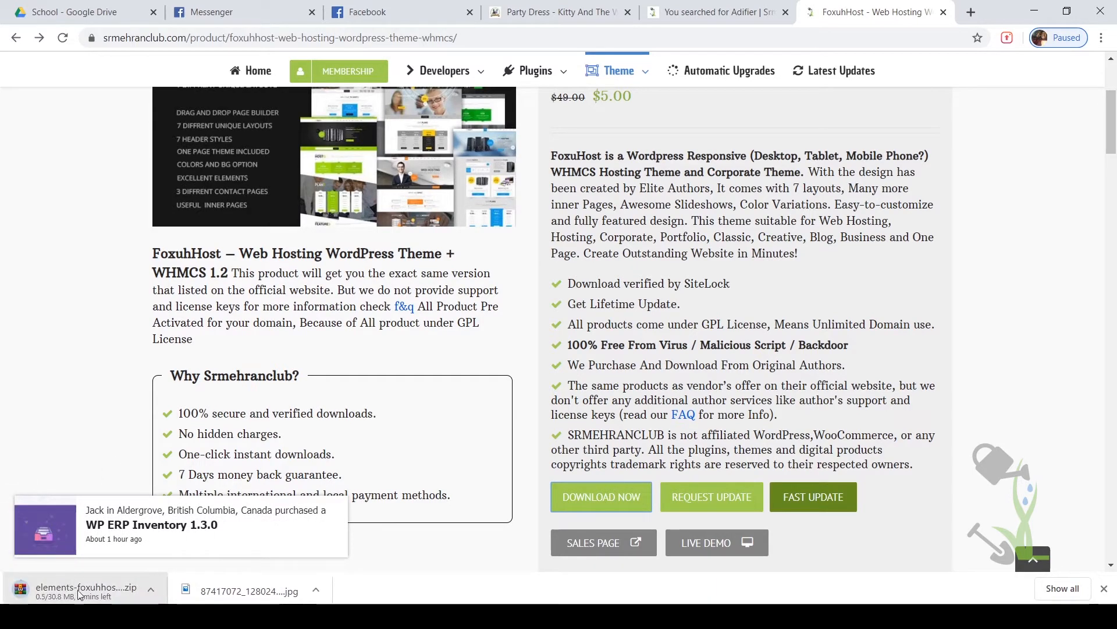
{"action": "right_click", "coordinate": [103, 590]}
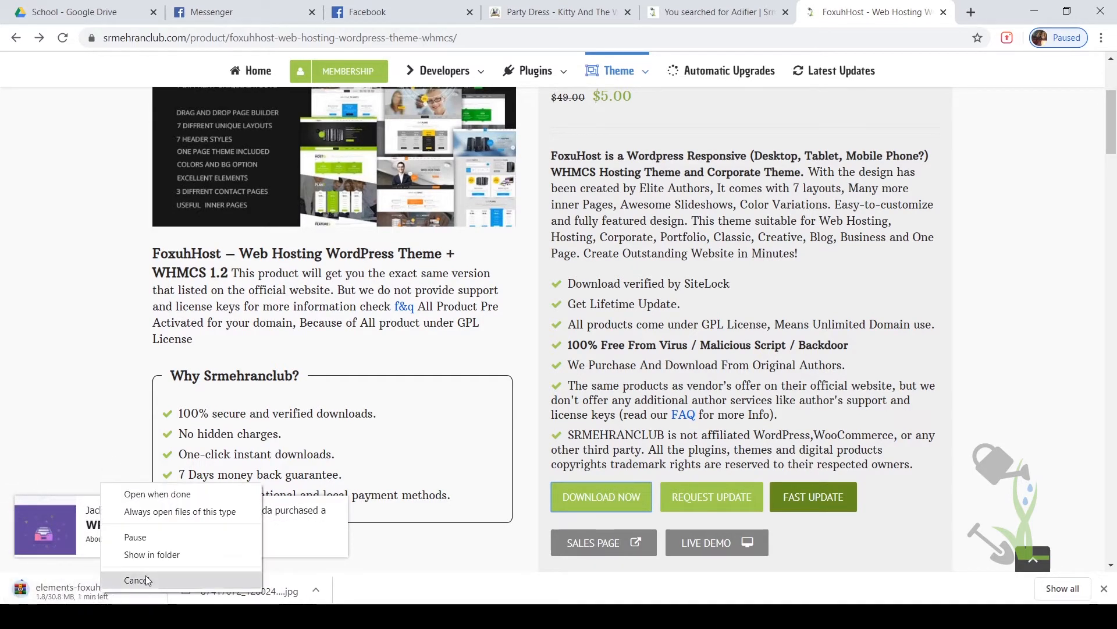
{"action": "left_click", "coordinate": [140, 581]}
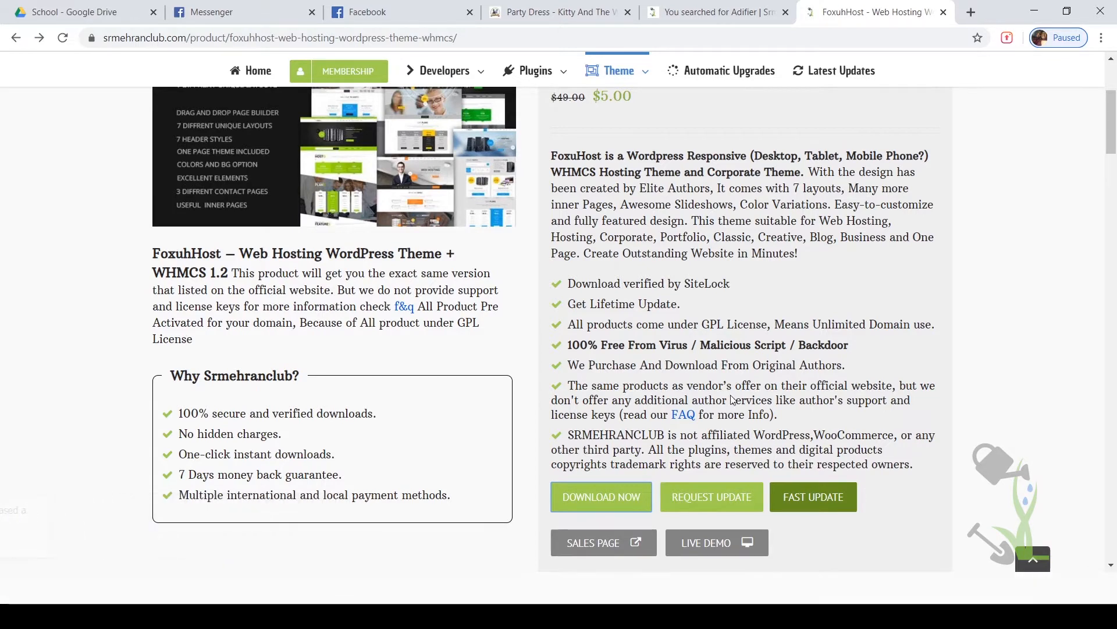
{"action": "left_click", "coordinate": [1104, 589]}
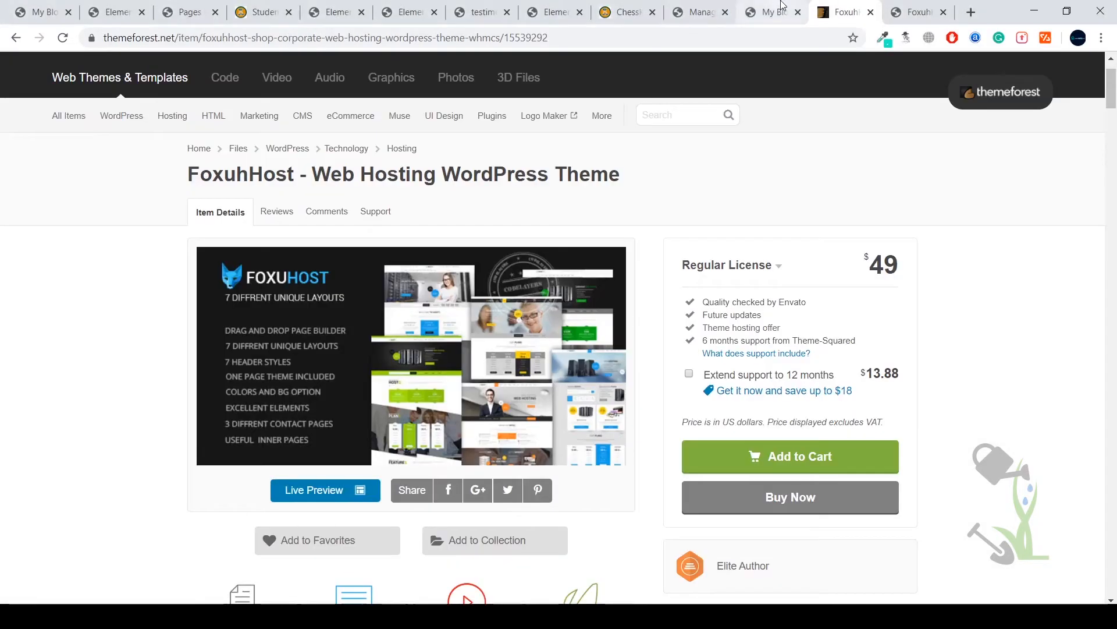
Open the WordPress admin dashboard of the My Blog site at panda2.hot-star.in/wp-admin/ and dismiss the WP Reset notice
{"action": "left_click", "coordinate": [778, 8]}
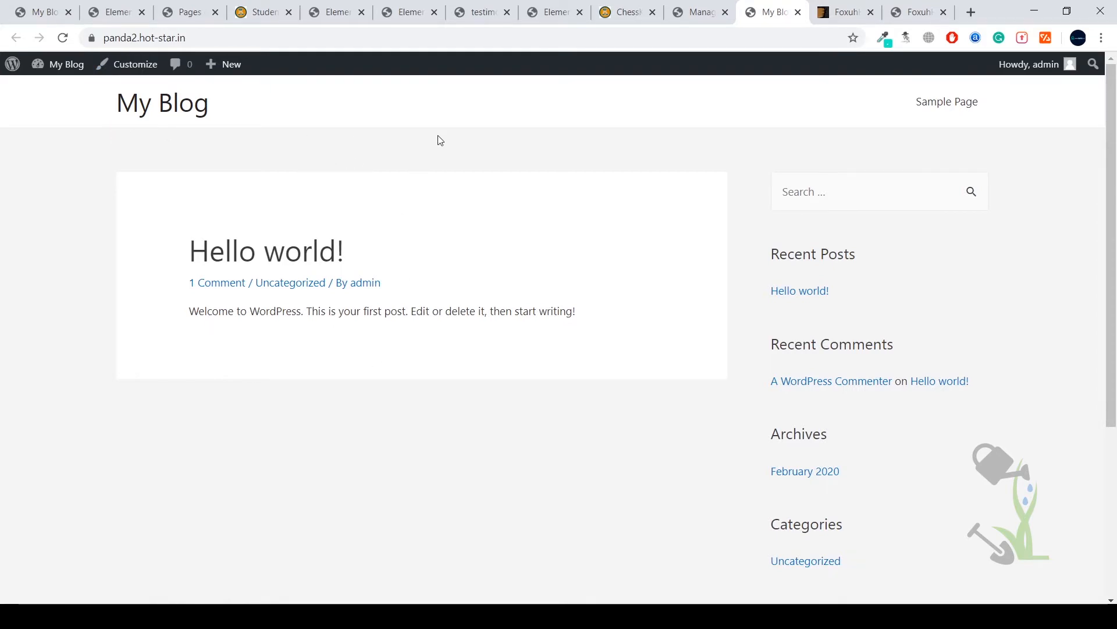
{"action": "left_click", "coordinate": [362, 38]}
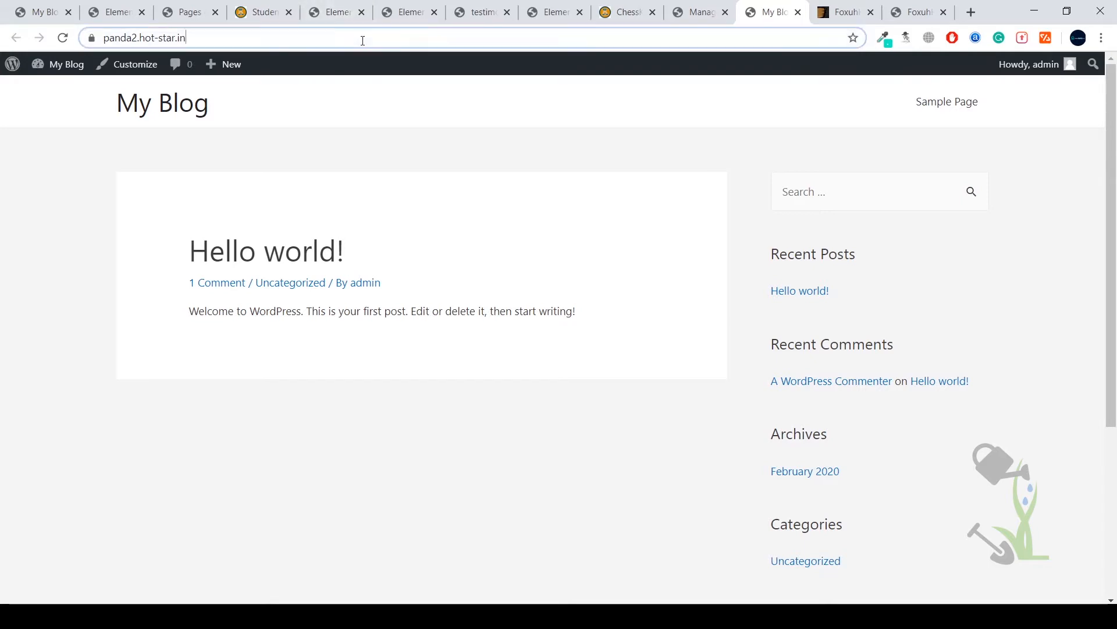
{"action": "left_click", "coordinate": [449, 36]}
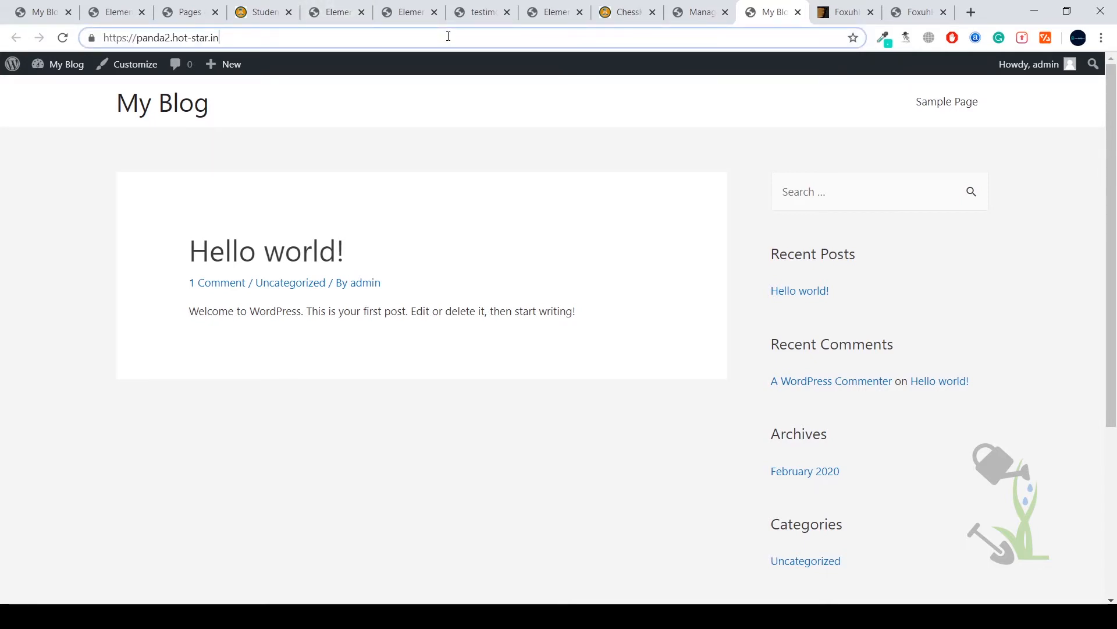
{"action": "type", "text": "/wp"}
{"action": "key", "text": "Down"}
{"action": "key", "text": "Down"}
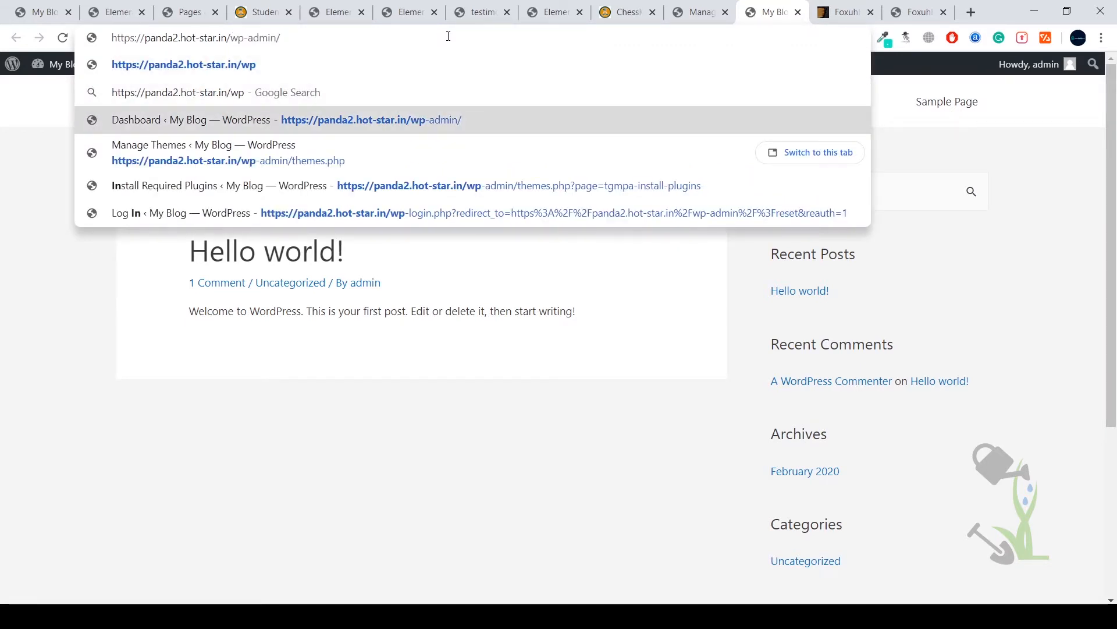
{"action": "key", "text": "Return"}
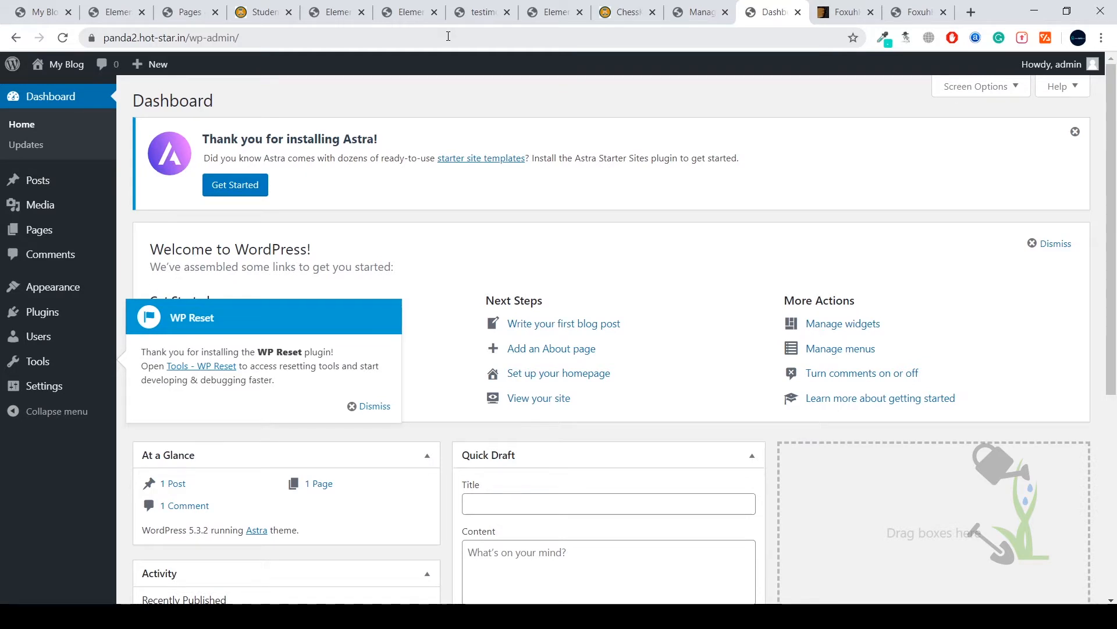
{"action": "left_click", "coordinate": [370, 406]}
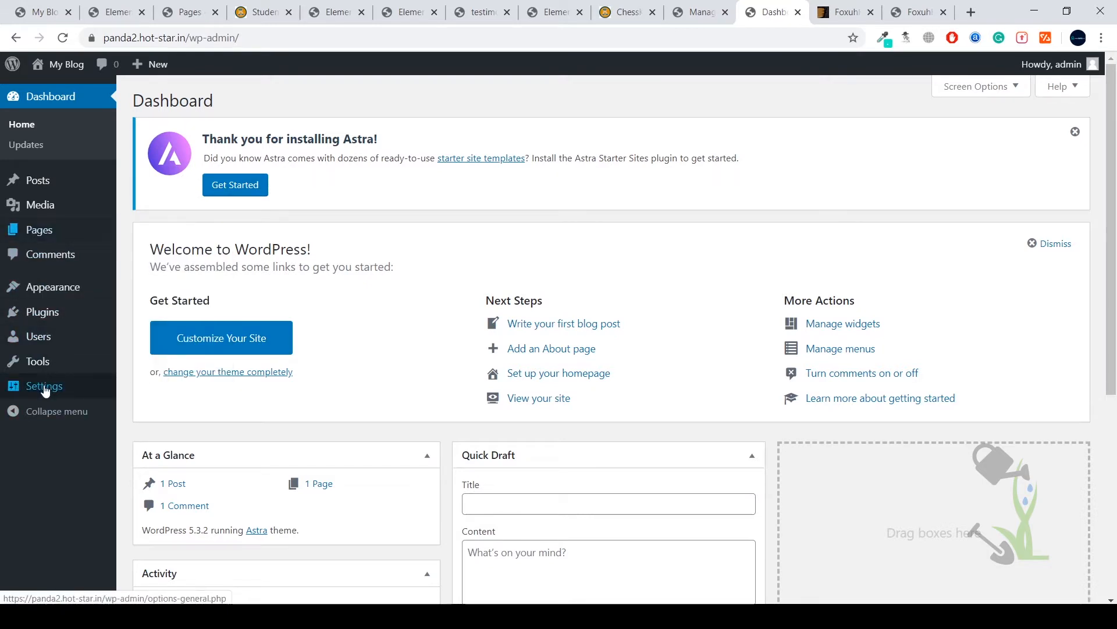
Open the page for adding new themes in the site's theme management and look through the featured themes
{"action": "mouse_move", "coordinate": [87, 290]}
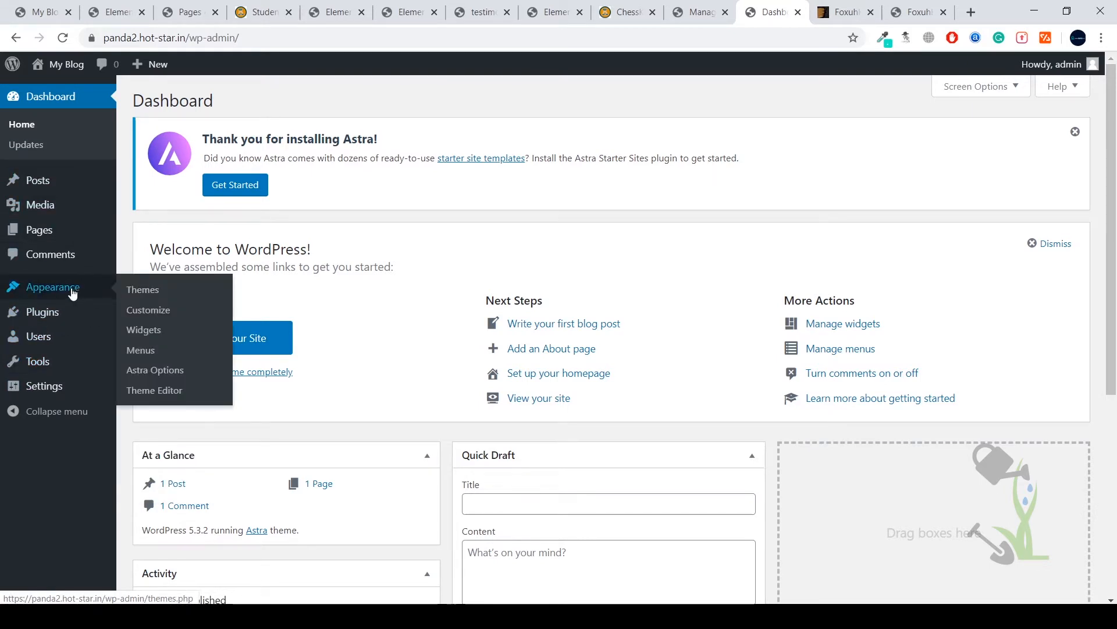
{"action": "left_click", "coordinate": [157, 301]}
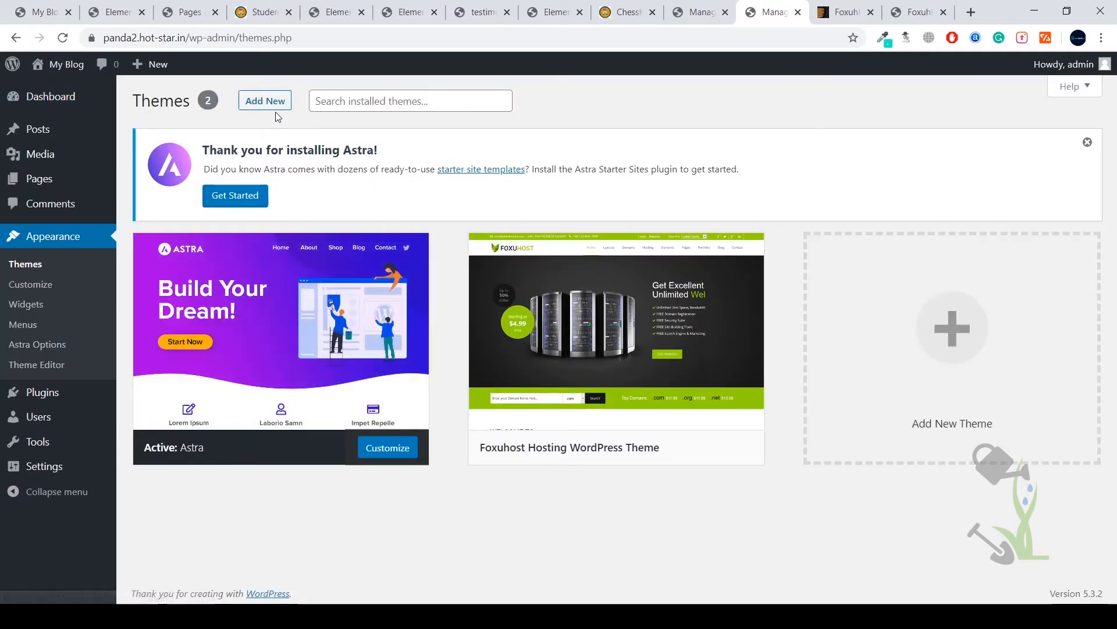
{"action": "left_click", "coordinate": [285, 99]}
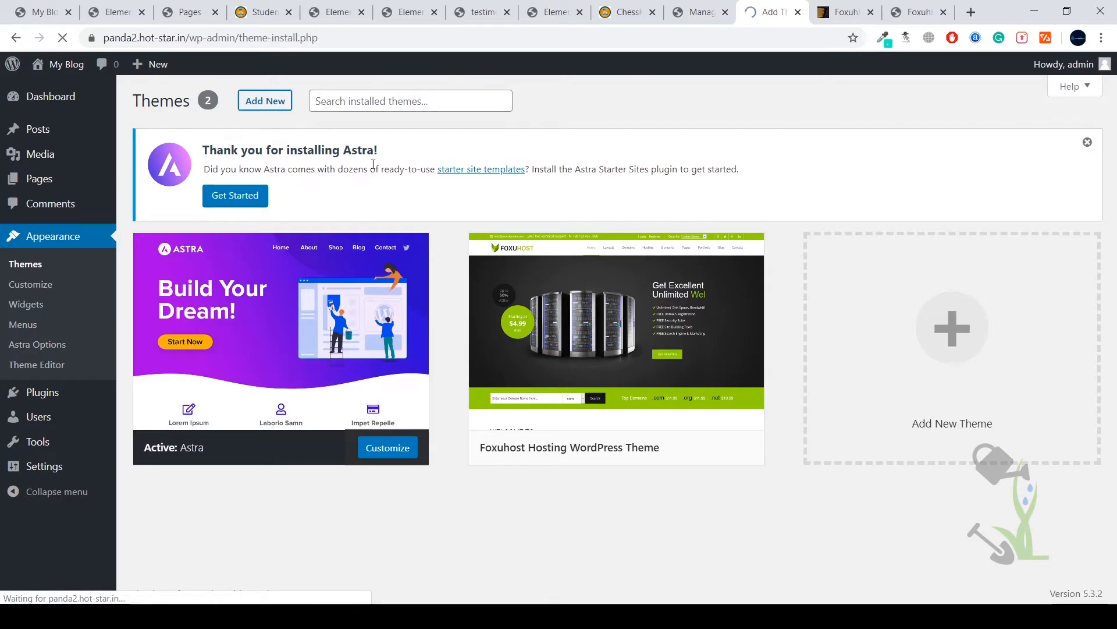
{"action": "scroll", "coordinate": [414, 256], "scroll_direction": "down", "scroll_amount": 15}
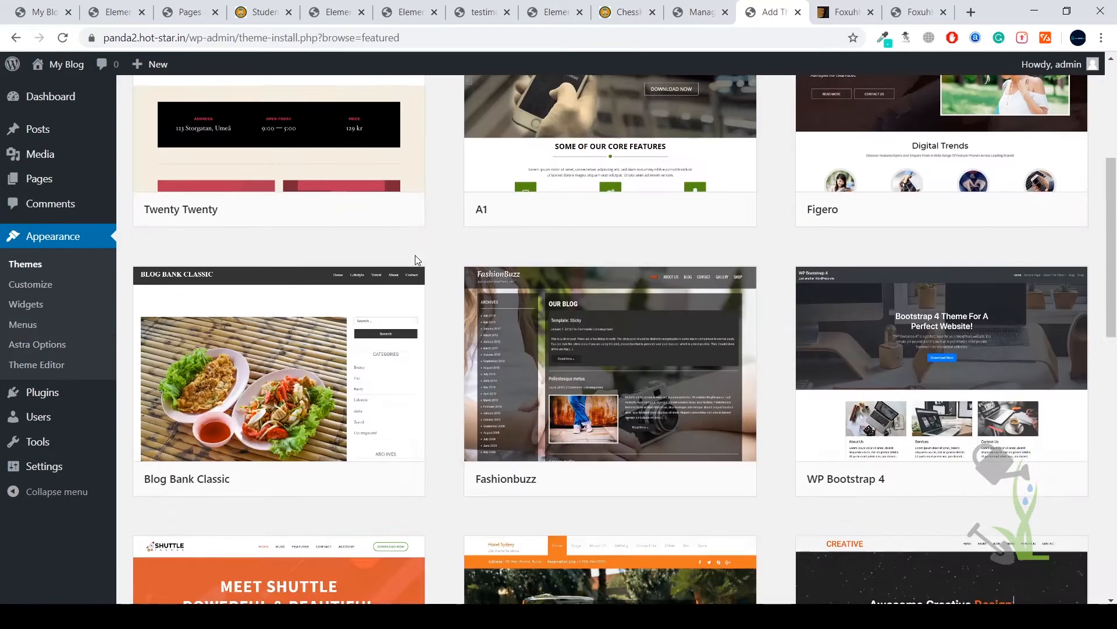
{"action": "scroll", "coordinate": [414, 260], "scroll_direction": "down", "scroll_amount": 3}
{"action": "scroll", "coordinate": [419, 259], "scroll_direction": "up", "scroll_amount": 20}
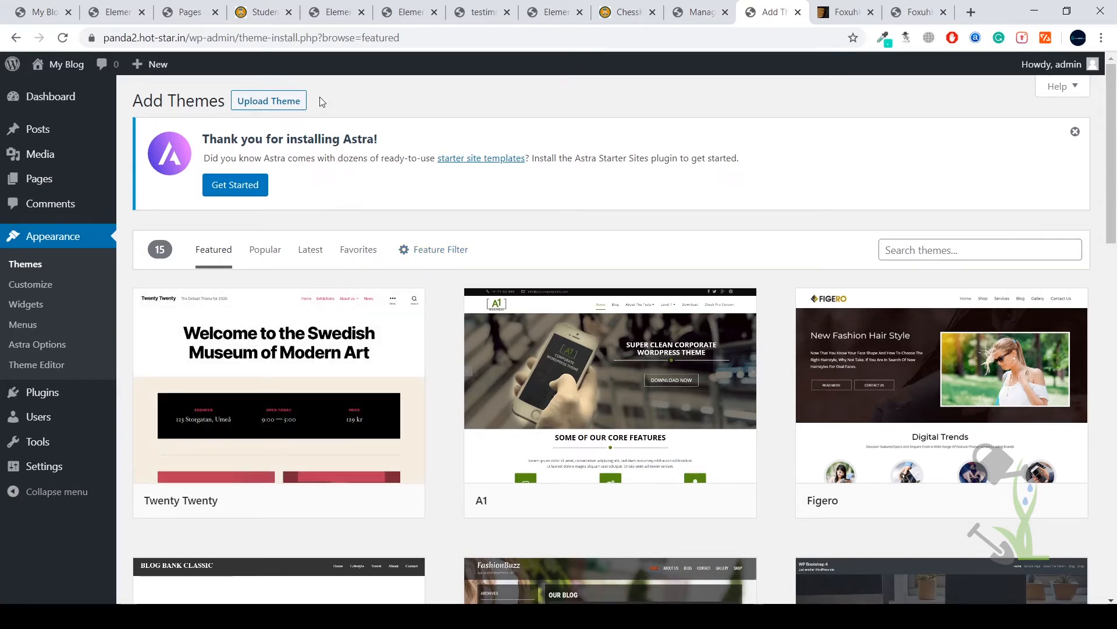
Upload the foxuhost ZIP archive from the FoxuhHost-Fullpackage folder as a theme and start its installation
{"action": "left_click", "coordinate": [296, 103]}
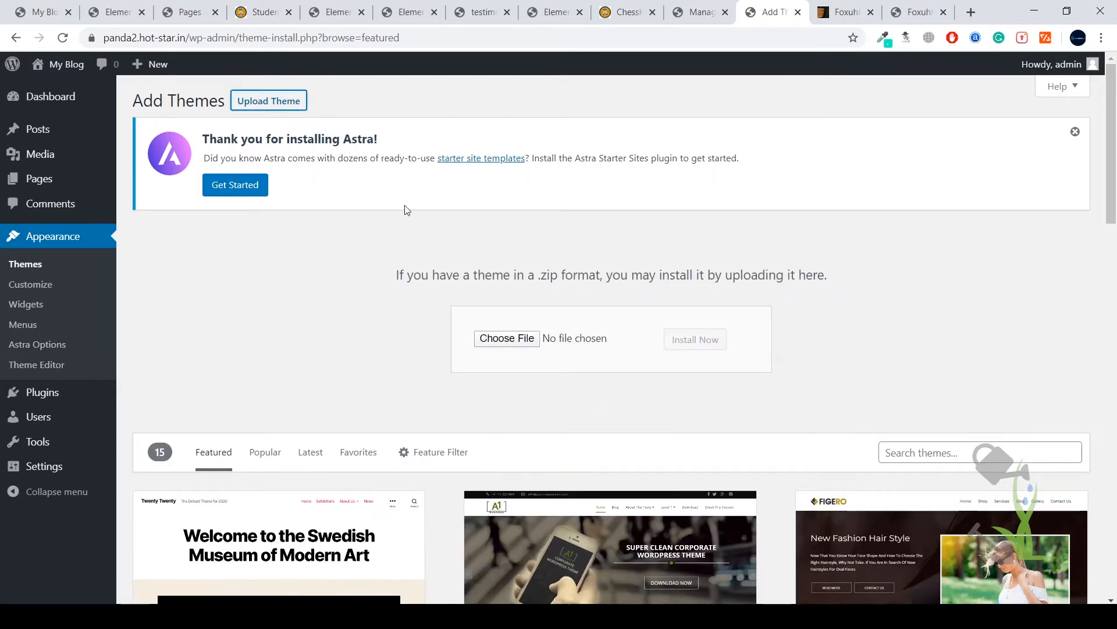
{"action": "left_click", "coordinate": [530, 338]}
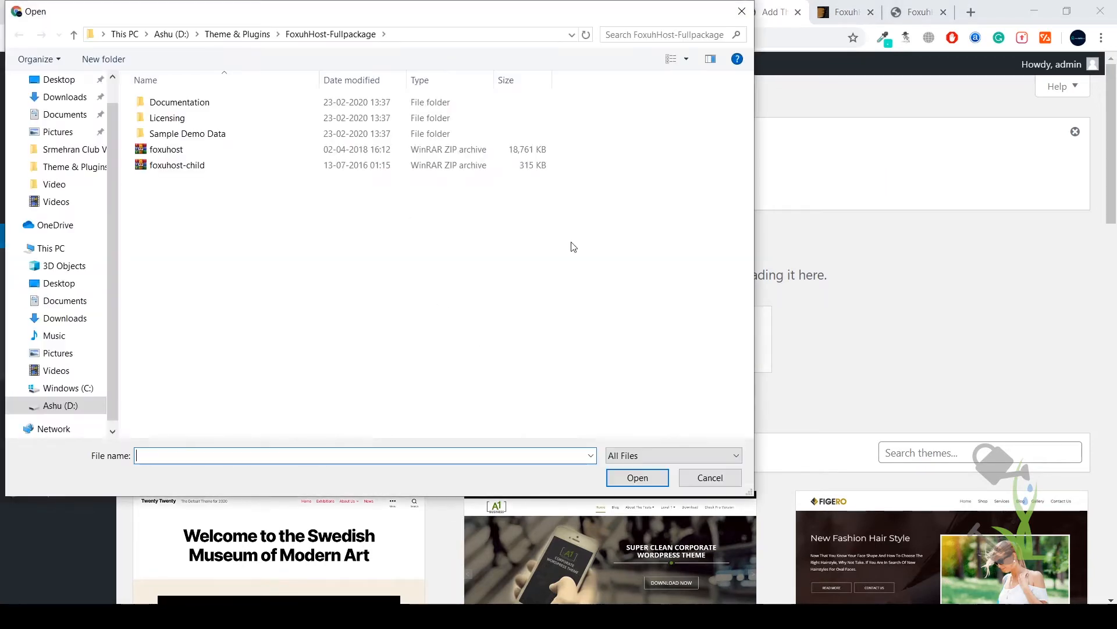
{"action": "double_click", "coordinate": [200, 150]}
{"action": "left_click", "coordinate": [711, 340]}
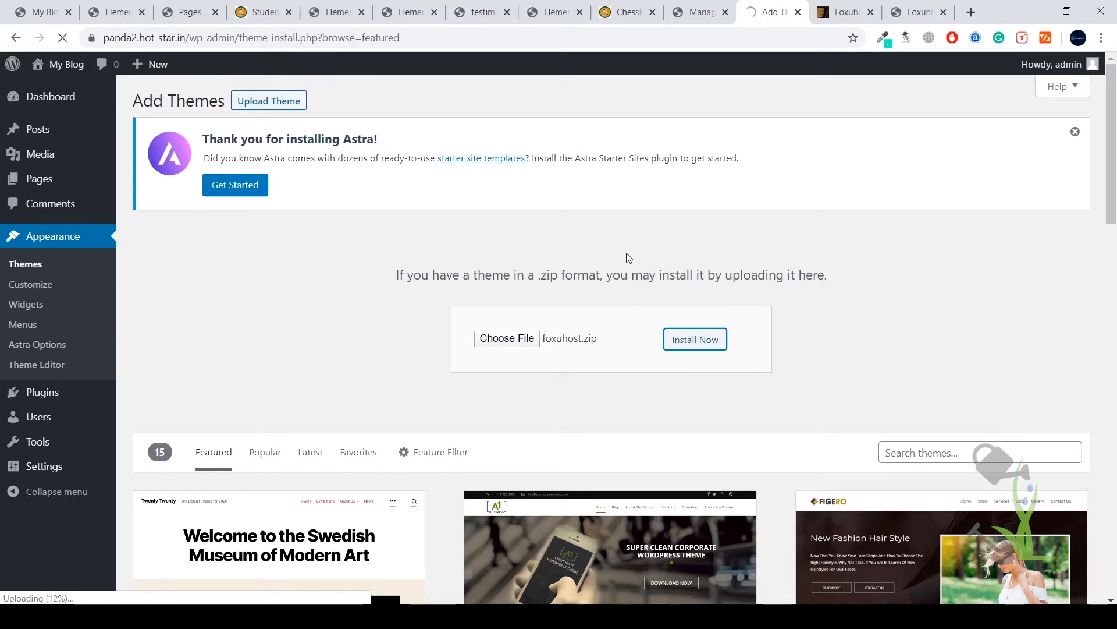
{"action": "left_click_drag", "start_coordinate": [407, 291], "coordinate": [838, 296]}
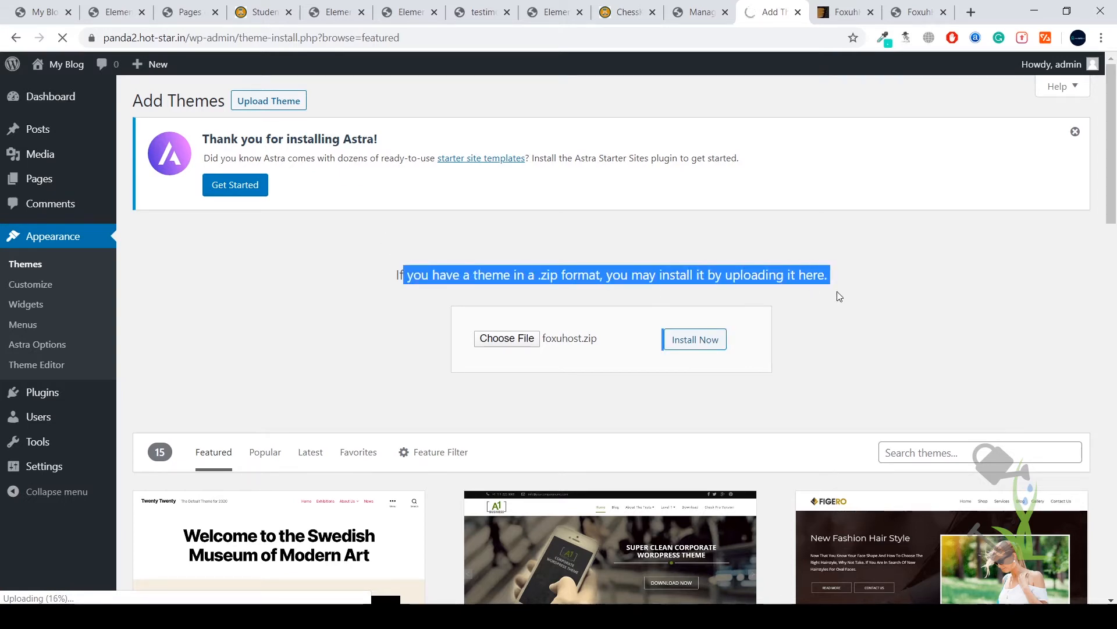
Activate the Foxuhost Hosting WordPress Theme from the installed themes and read its notice about required and recommended plugins
{"action": "left_click", "coordinate": [26, 267]}
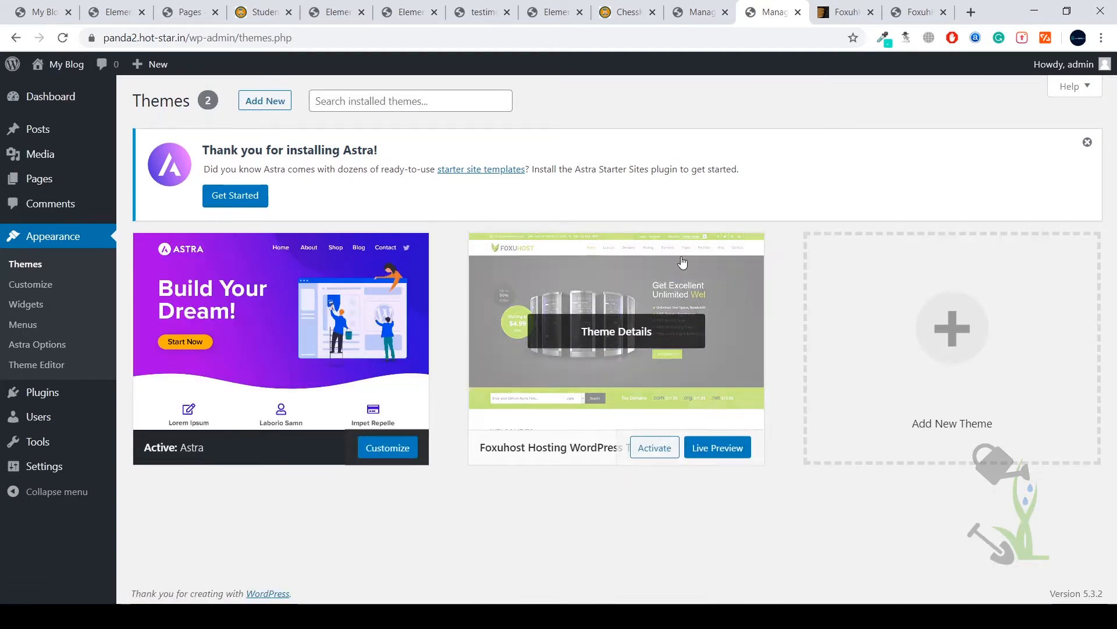
{"action": "left_click", "coordinate": [650, 454]}
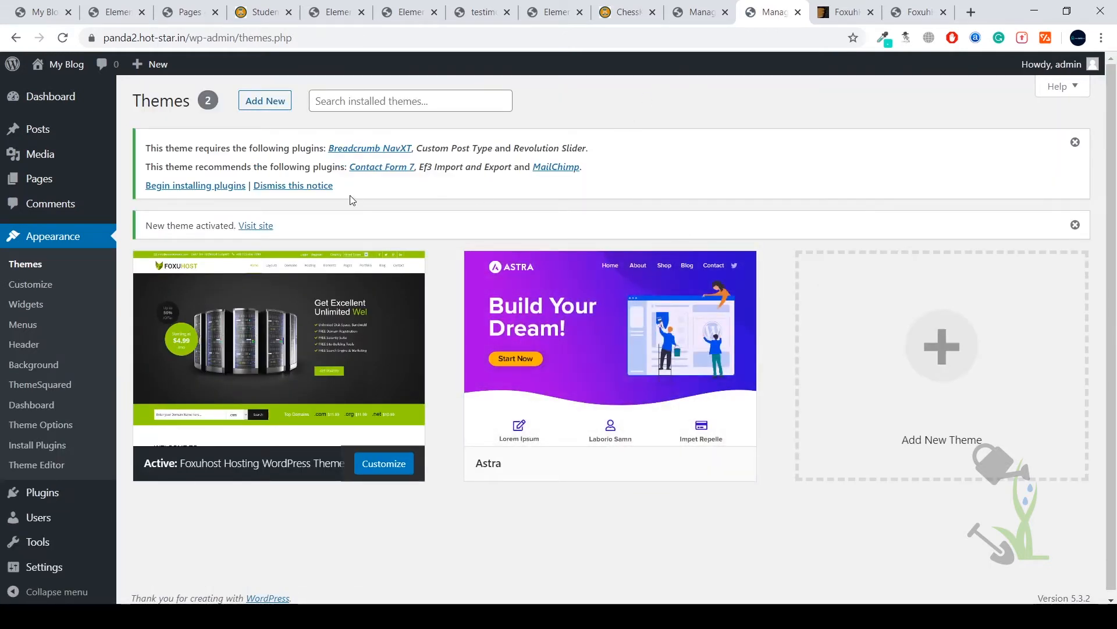
{"action": "left_click_drag", "start_coordinate": [337, 187], "coordinate": [362, 195]}
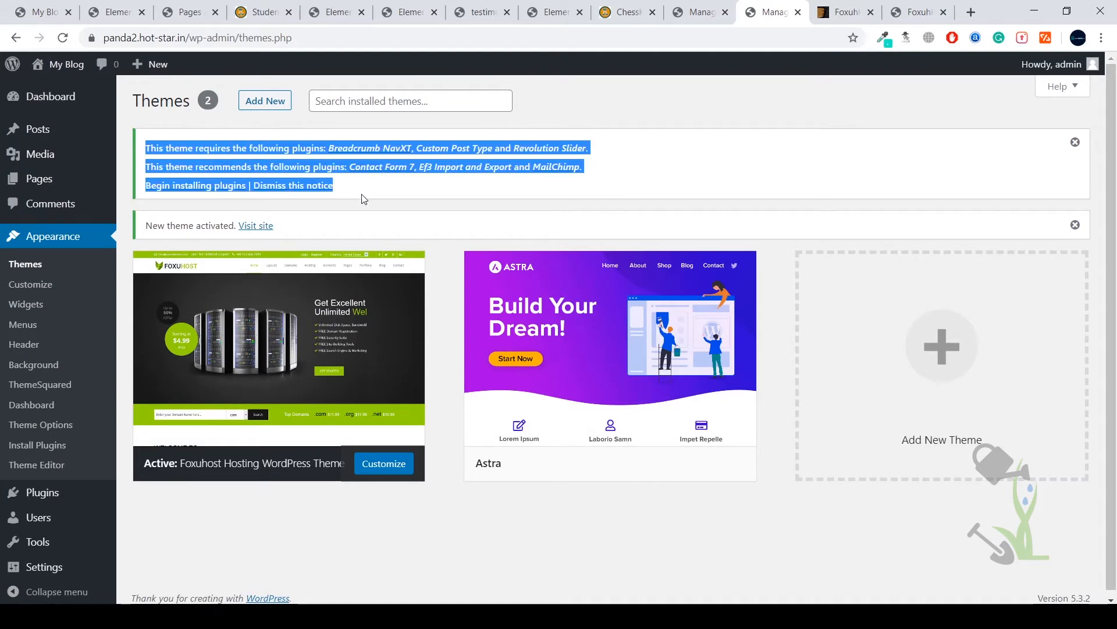
{"action": "left_click", "coordinate": [365, 192]}
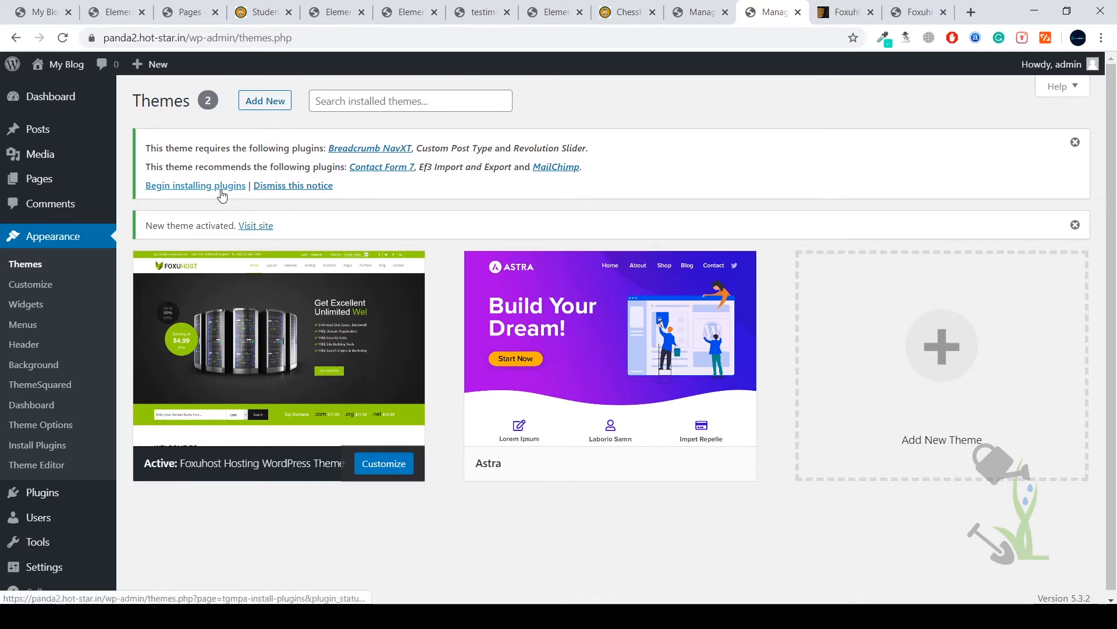
Install all the theme's required and recommended plugins in bulk, then return to the required plugins installer
{"action": "left_click", "coordinate": [187, 186]}
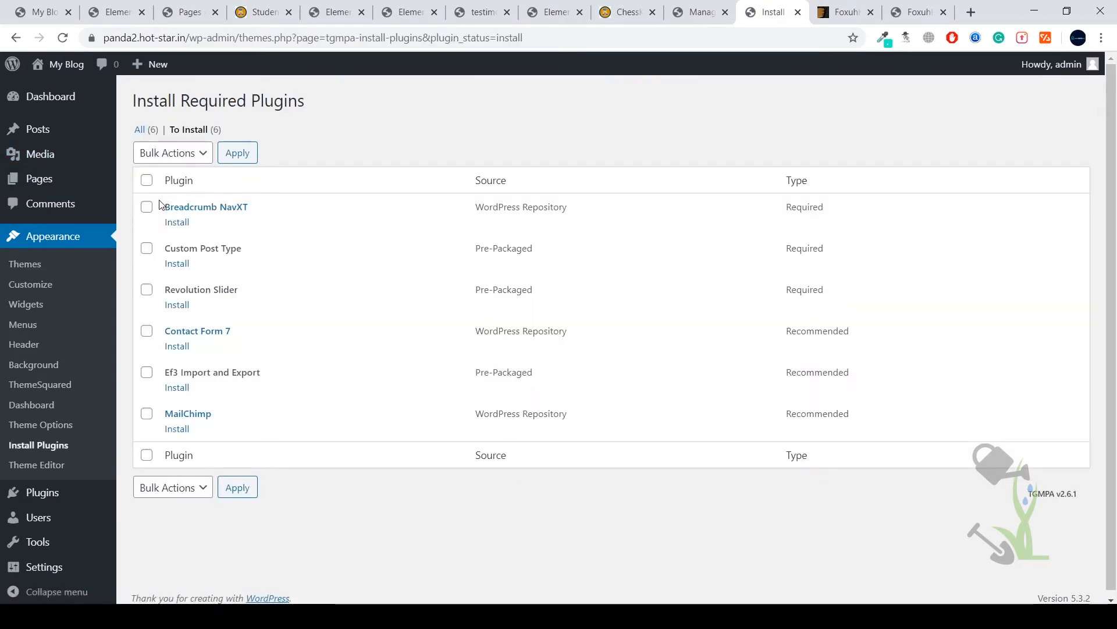
{"action": "left_click", "coordinate": [146, 180]}
{"action": "left_click", "coordinate": [190, 160]}
{"action": "left_click", "coordinate": [180, 185]}
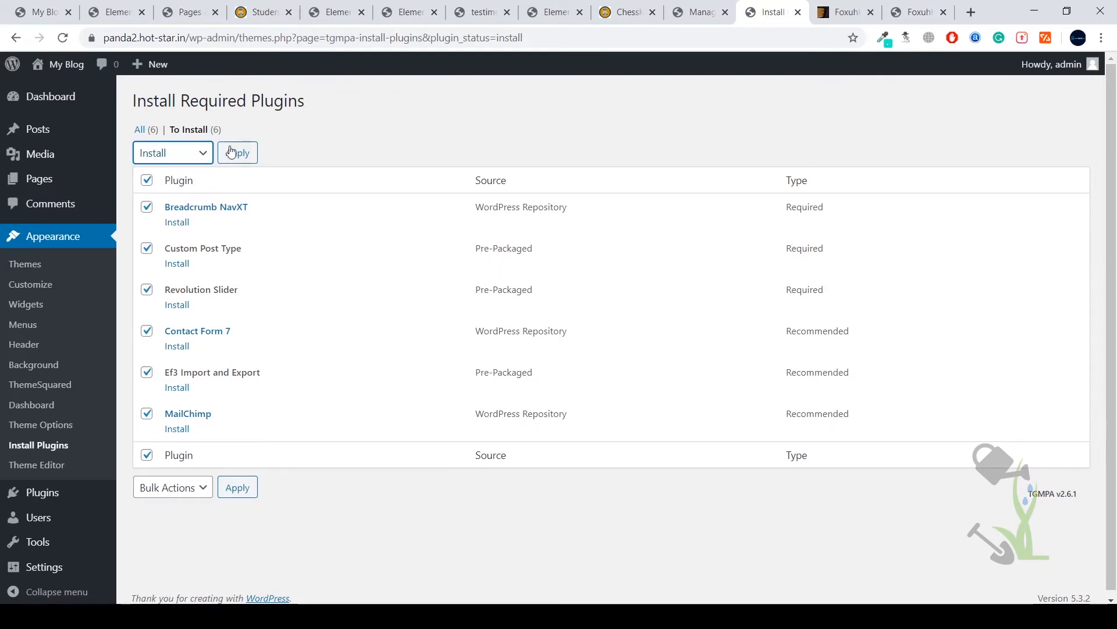
{"action": "left_click", "coordinate": [231, 152]}
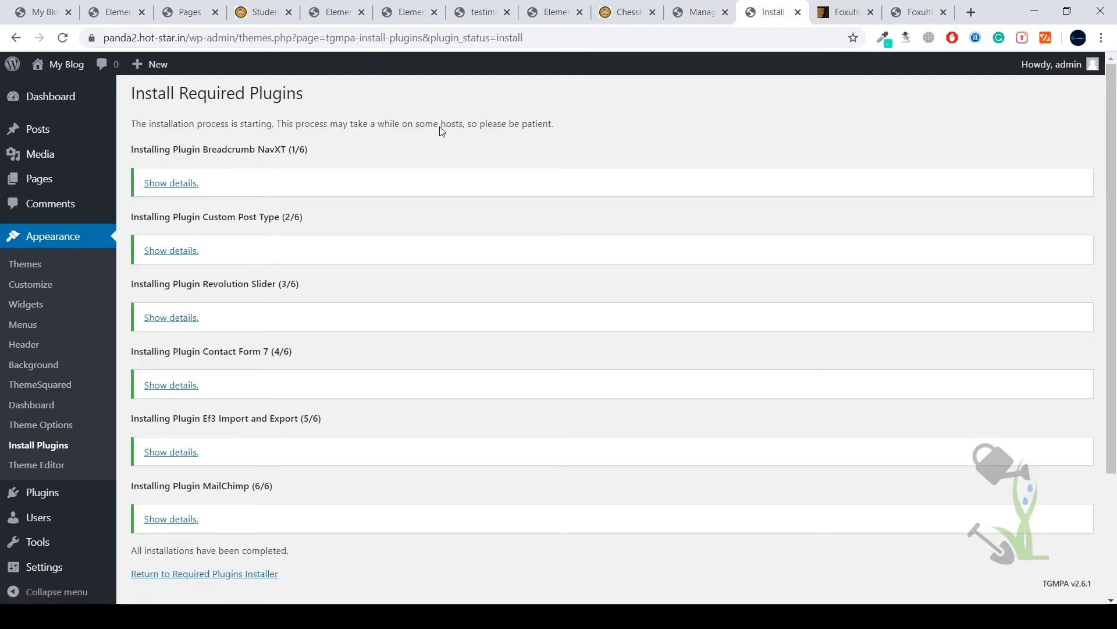
{"action": "left_click", "coordinate": [181, 575]}
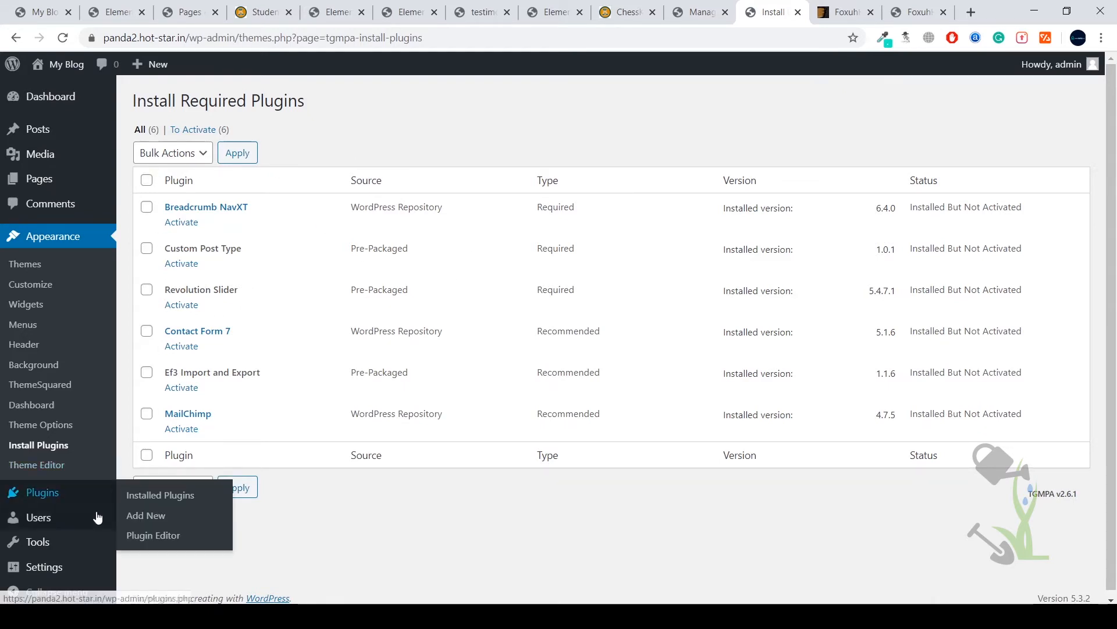
Activate all plugins in bulk from the site's list of installed plugins
{"action": "mouse_move", "coordinate": [55, 499]}
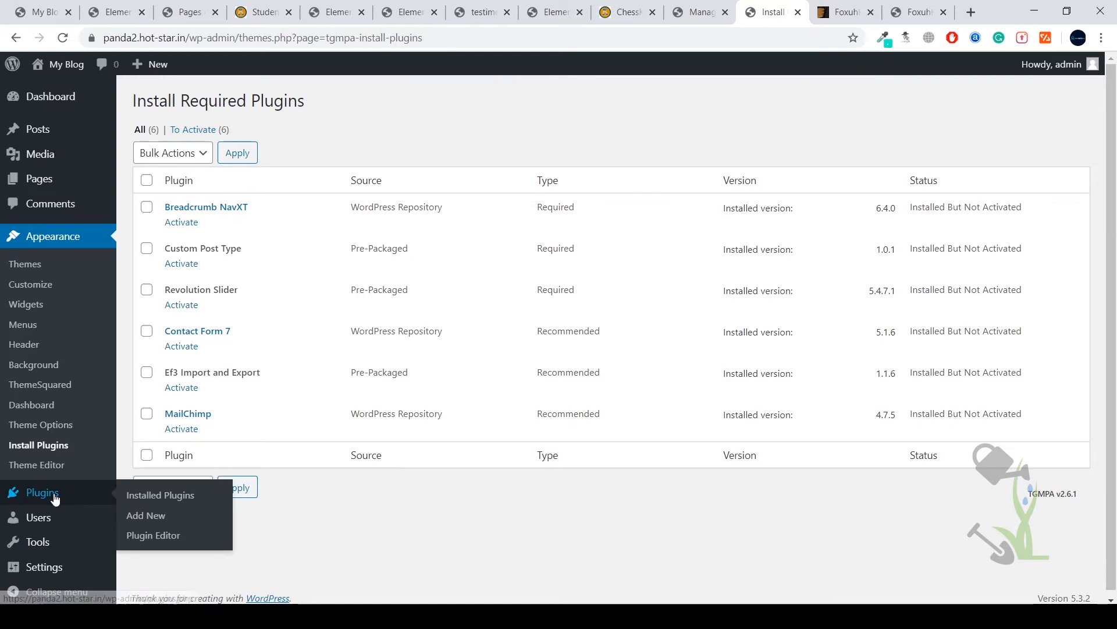
{"action": "left_click", "coordinate": [192, 504]}
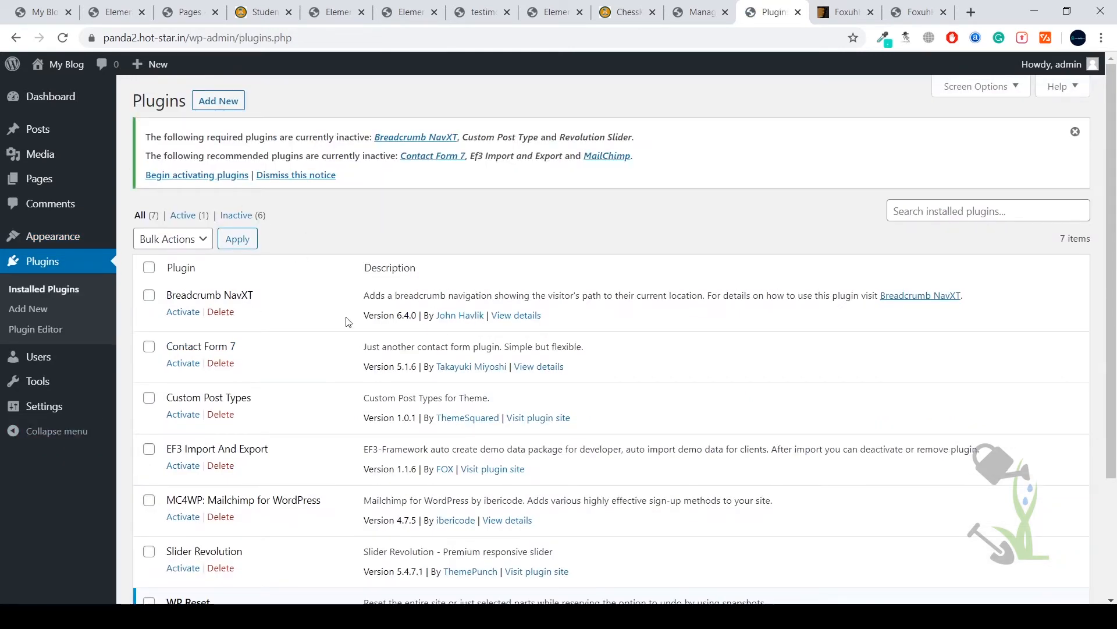
{"action": "left_click", "coordinate": [150, 269]}
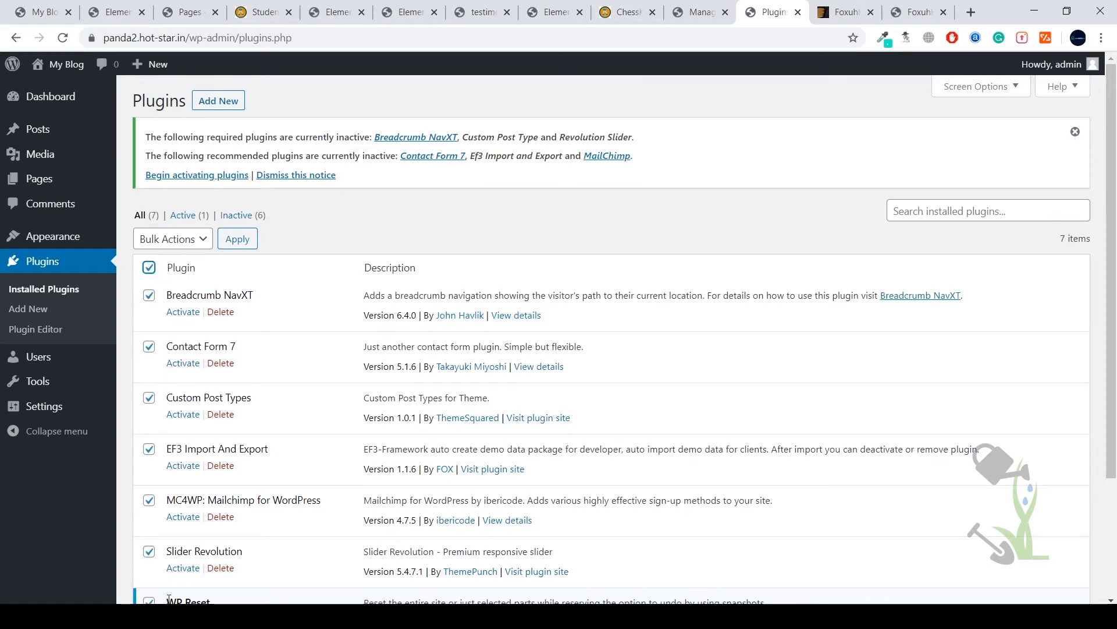
{"action": "scroll", "coordinate": [160, 288], "scroll_direction": "down", "scroll_amount": 2}
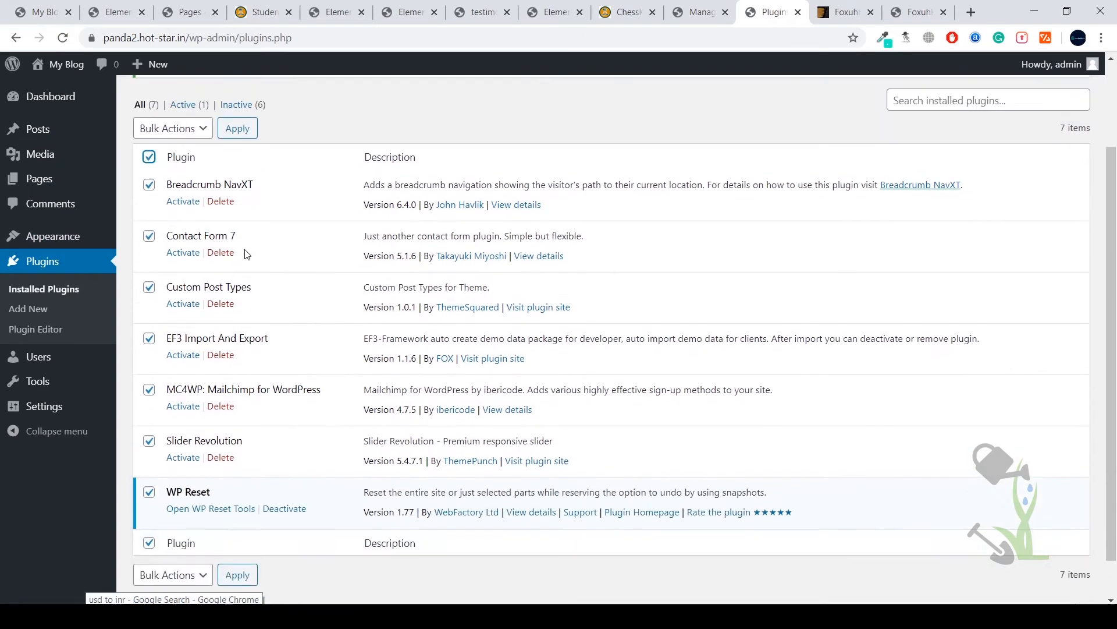
{"action": "scroll", "coordinate": [161, 279], "scroll_direction": "up", "scroll_amount": 2}
{"action": "left_click", "coordinate": [193, 240]}
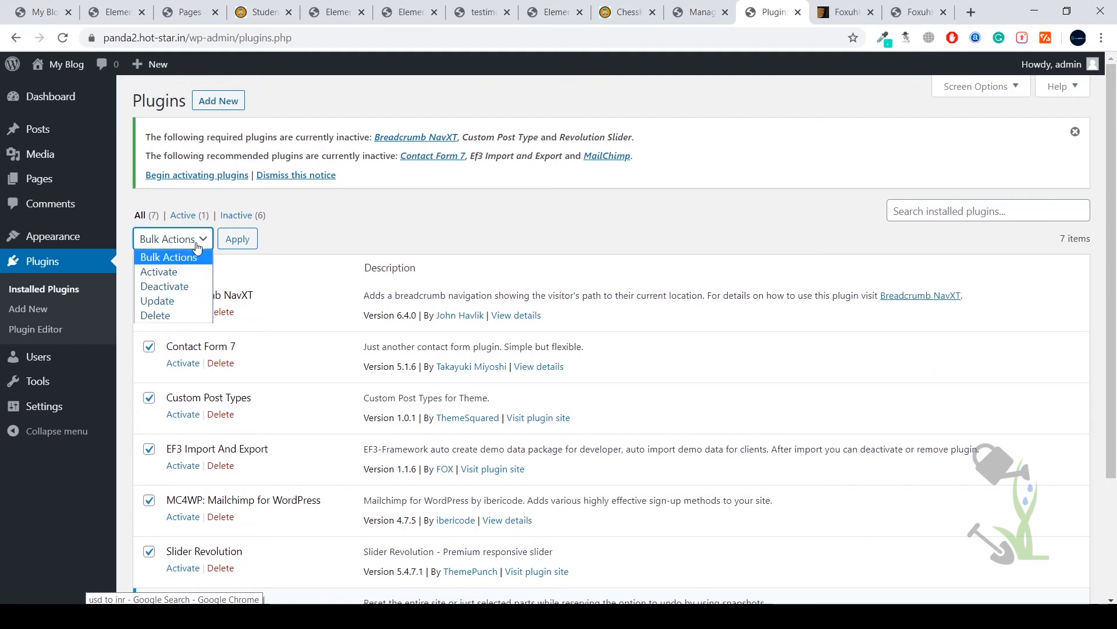
{"action": "left_click", "coordinate": [183, 273]}
{"action": "left_click", "coordinate": [240, 240]}
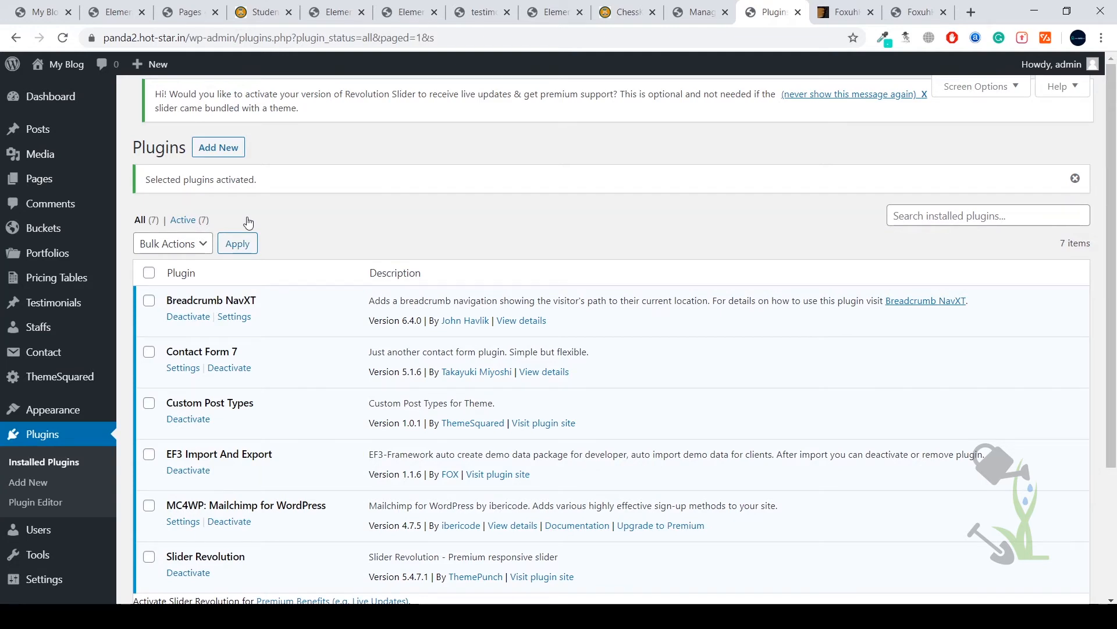
Open the My Blog site in a new browser tab and examine its front page from header to footer
{"action": "middle_click", "coordinate": [50, 90]}
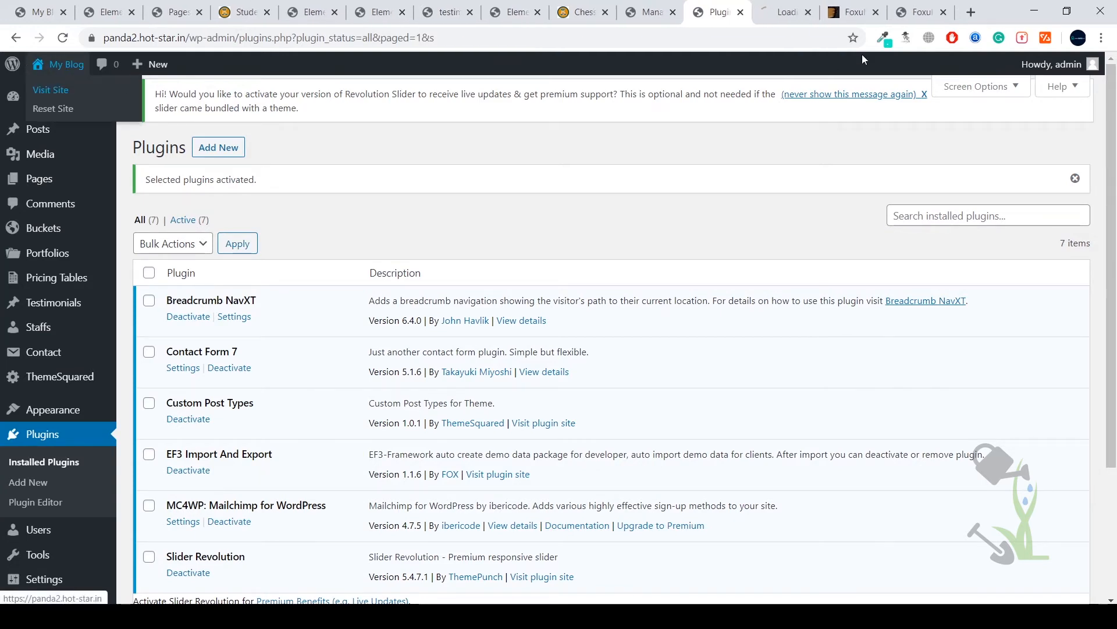
{"action": "left_click", "coordinate": [783, 6]}
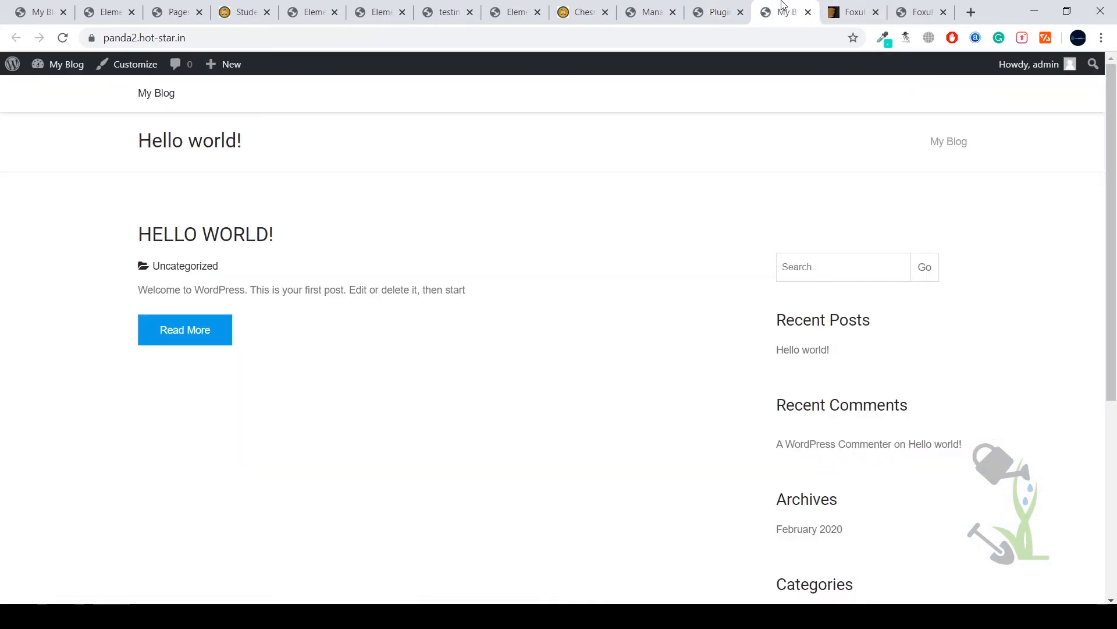
{"action": "scroll", "coordinate": [652, 252], "scroll_direction": "down", "scroll_amount": 5}
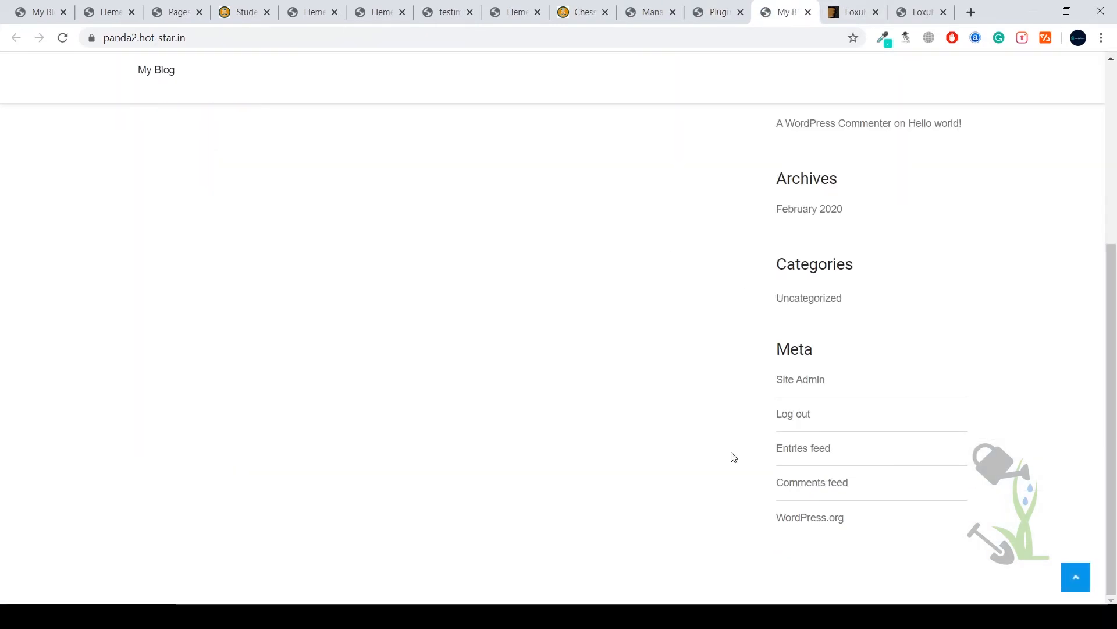
{"action": "scroll", "coordinate": [442, 544], "scroll_direction": "up", "scroll_amount": 5}
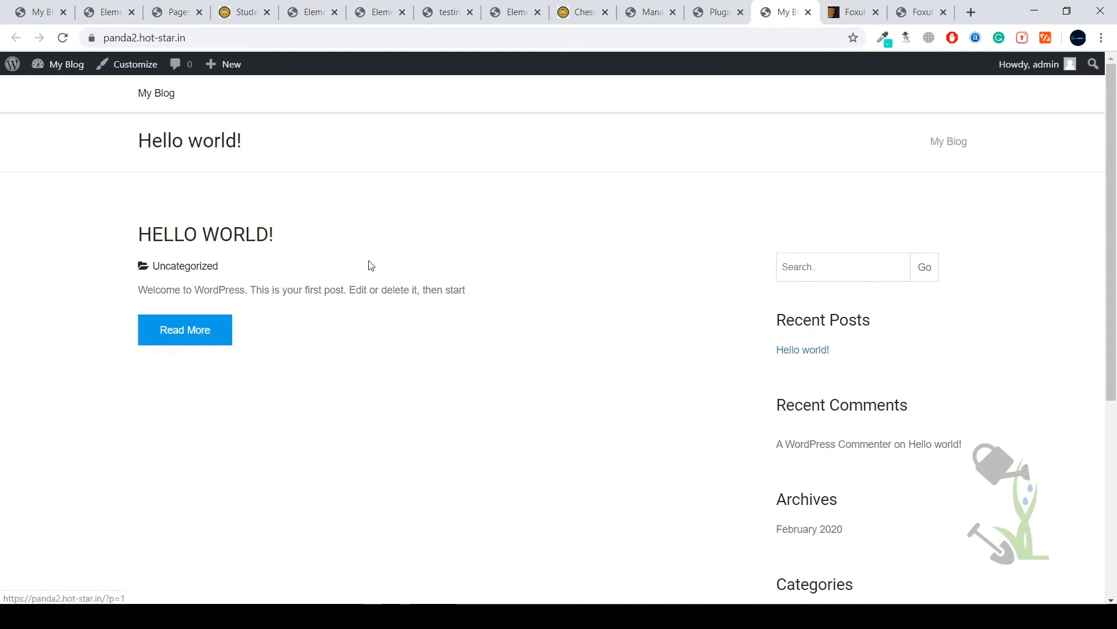
{"action": "triple_click", "coordinate": [141, 129]}
{"action": "left_click", "coordinate": [96, 97]}
Return to the plugins tab, open the Install Demo tool and install the FOXUHOST demo data
{"action": "left_click", "coordinate": [749, 6]}
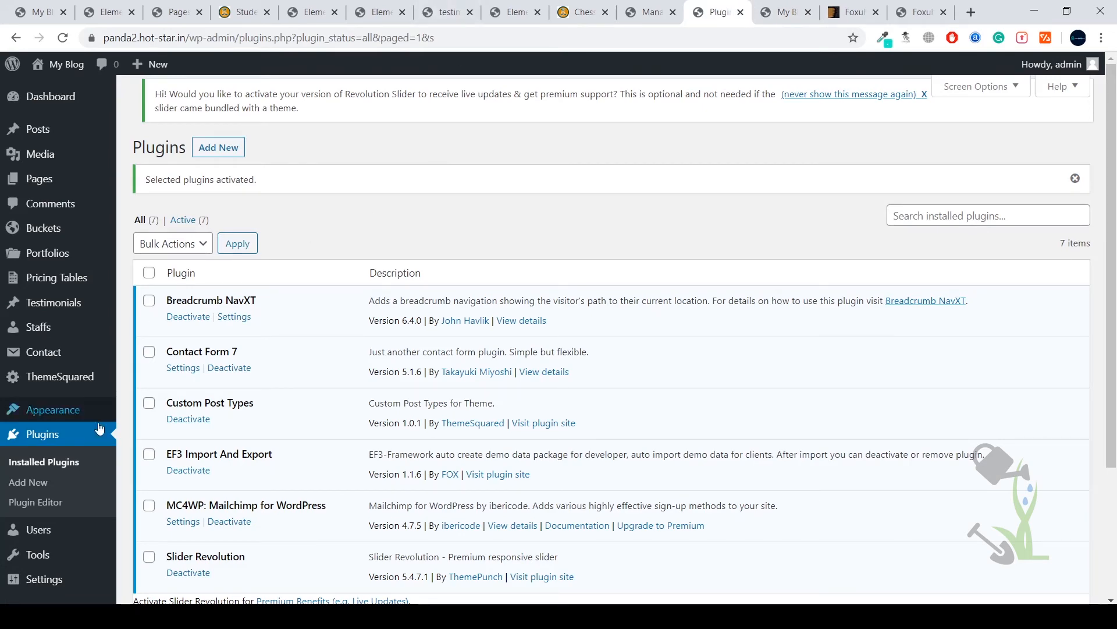
{"action": "scroll", "coordinate": [35, 419], "scroll_direction": "down", "scroll_amount": 3}
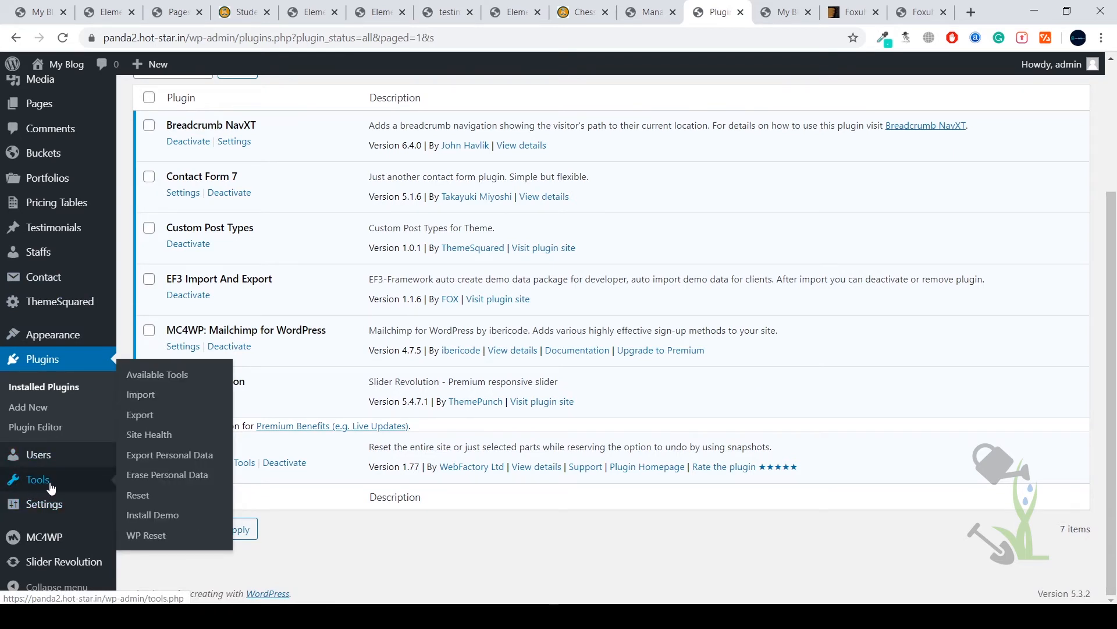
{"action": "left_click", "coordinate": [146, 520]}
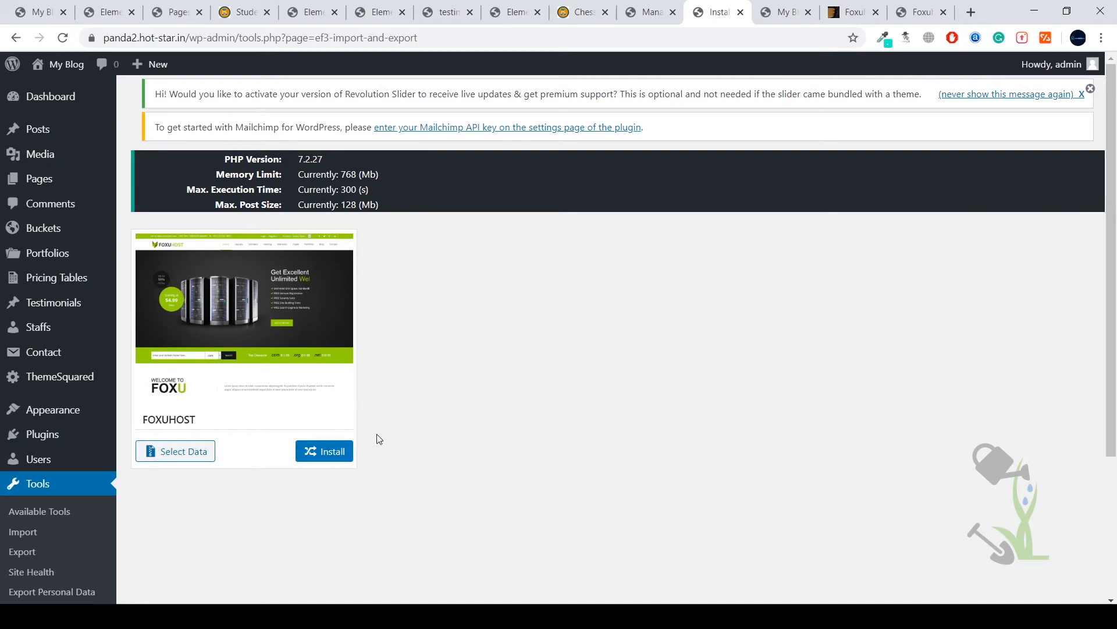
{"action": "left_click", "coordinate": [324, 453]}
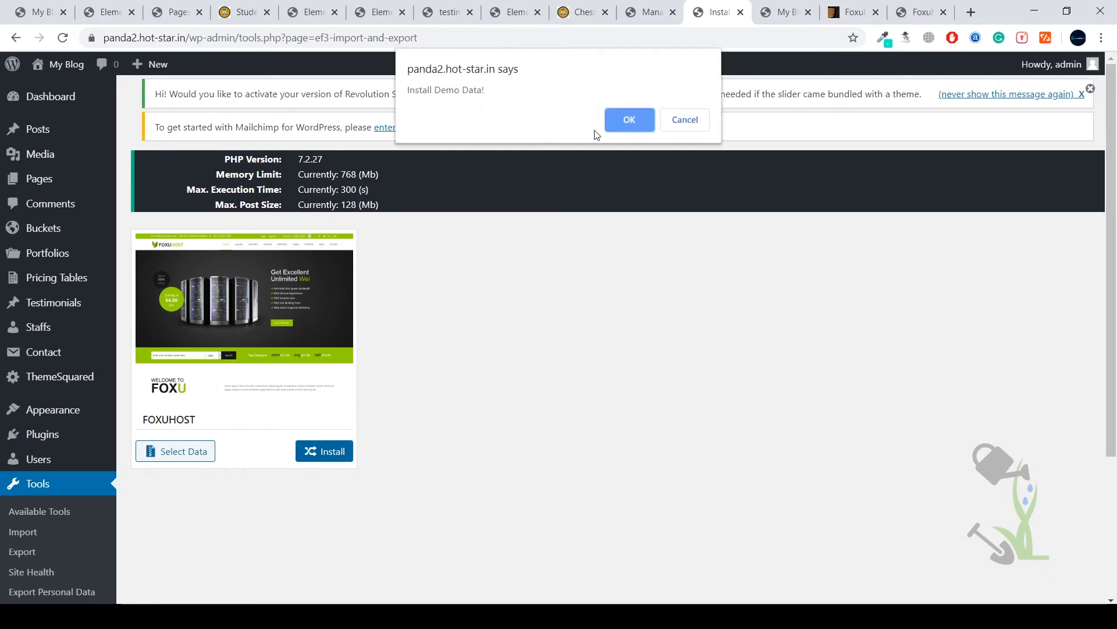
{"action": "left_click", "coordinate": [626, 118]}
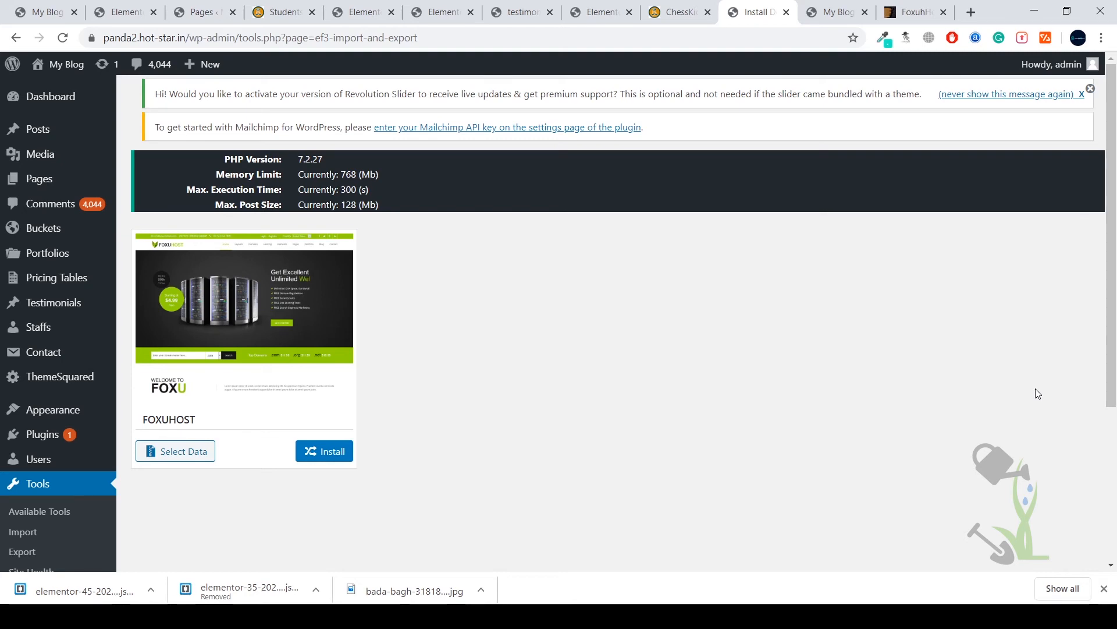
Open the My Blog site in another new tab and view the FOXUHOST homepage and its banner slides
{"action": "mouse_move", "coordinate": [56, 70]}
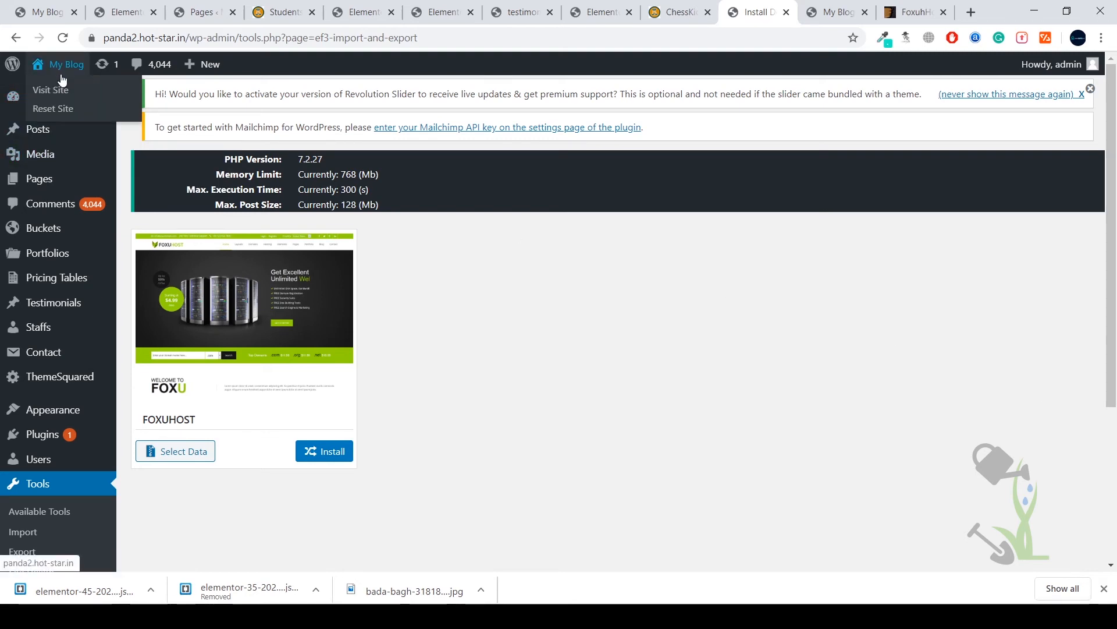
{"action": "middle_click", "coordinate": [62, 91]}
{"action": "left_click", "coordinate": [790, 4]}
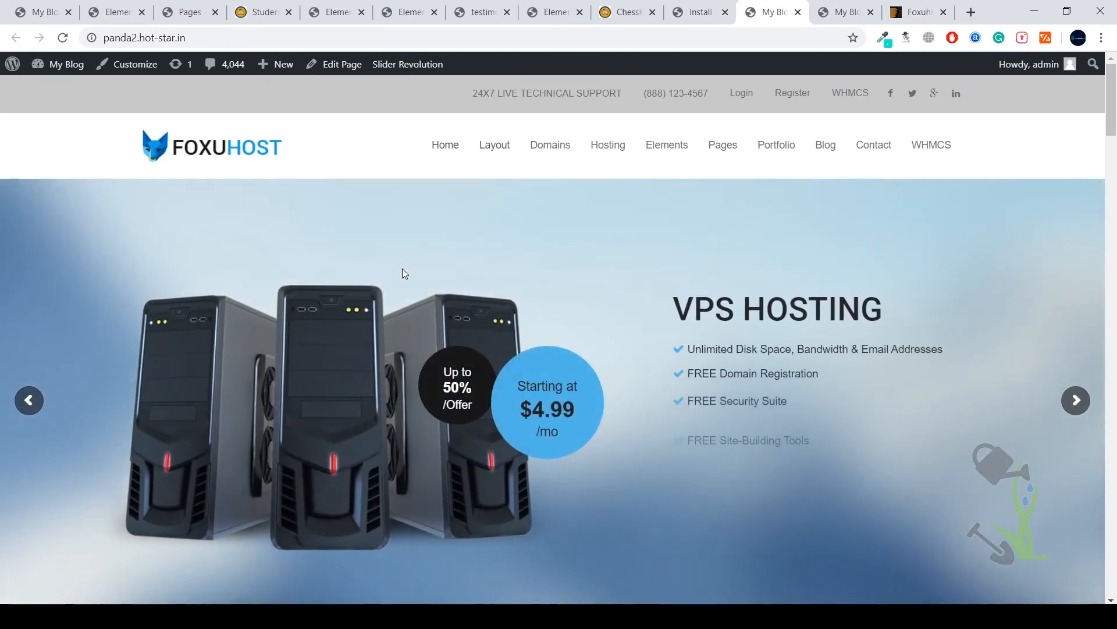
{"action": "scroll", "coordinate": [523, 291], "scroll_direction": "down", "scroll_amount": 7}
{"action": "scroll", "coordinate": [523, 292], "scroll_direction": "up", "scroll_amount": 7}
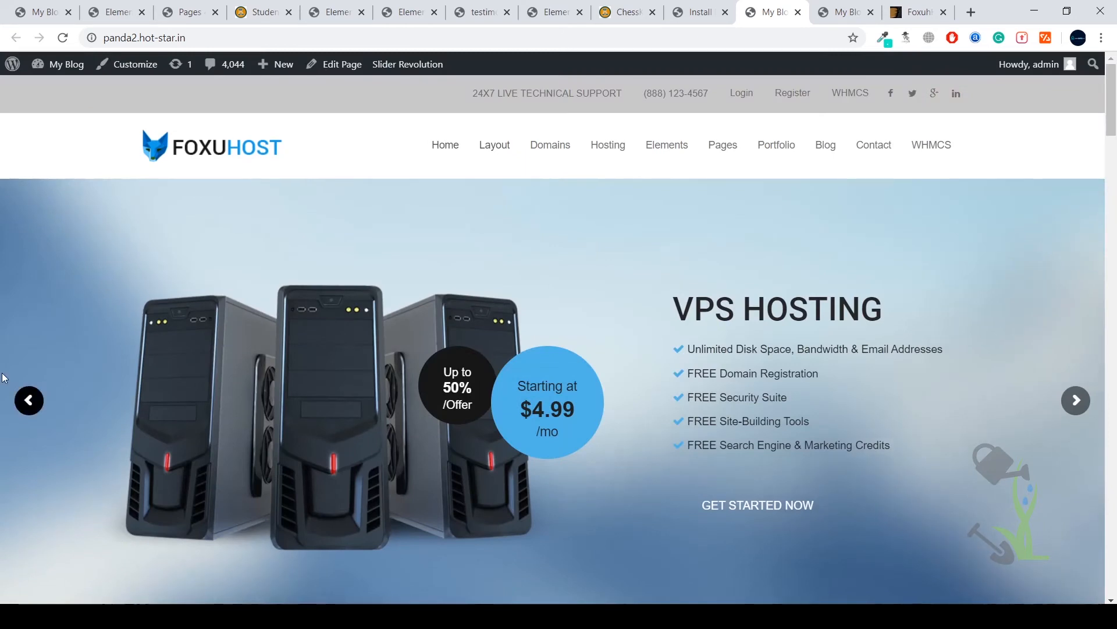
{"action": "left_click", "coordinate": [1079, 407]}
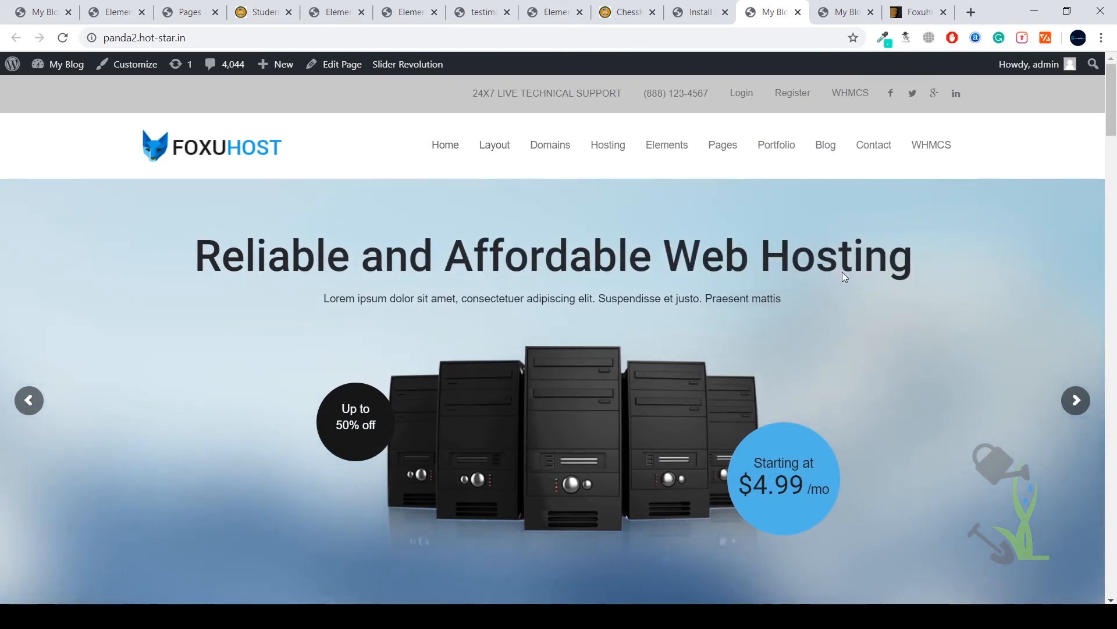
Examine the homepage's domain search, web hosting plans, server offers, pricing tables and hosting layouts sections
{"action": "scroll", "coordinate": [843, 272], "scroll_direction": "down", "scroll_amount": 8}
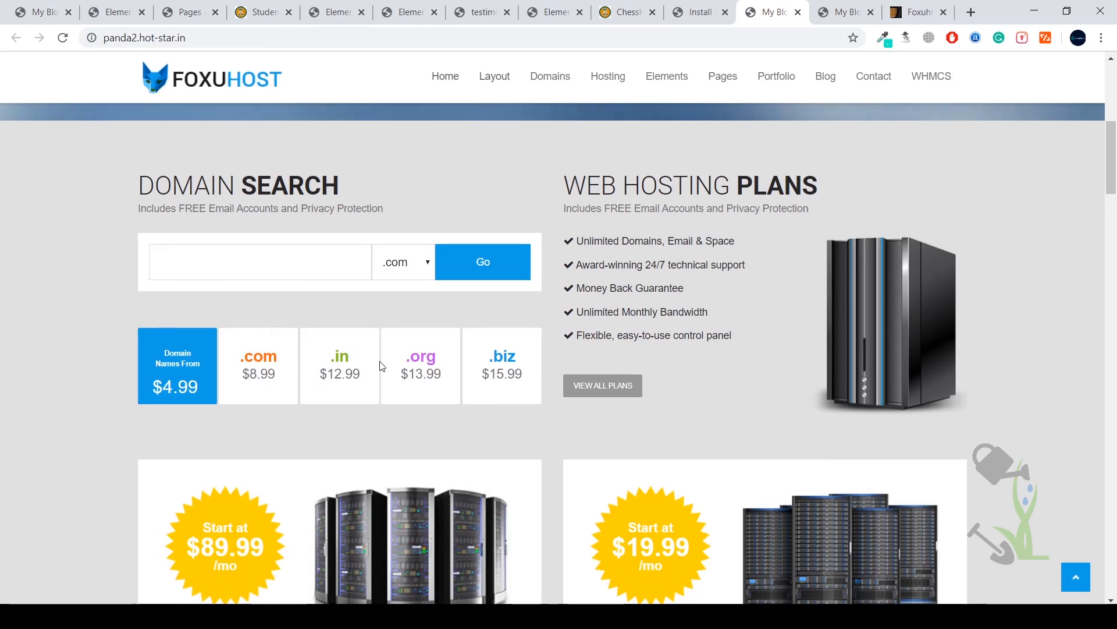
{"action": "scroll", "coordinate": [596, 301], "scroll_direction": "down", "scroll_amount": 4}
{"action": "scroll", "coordinate": [596, 307], "scroll_direction": "up", "scroll_amount": 5}
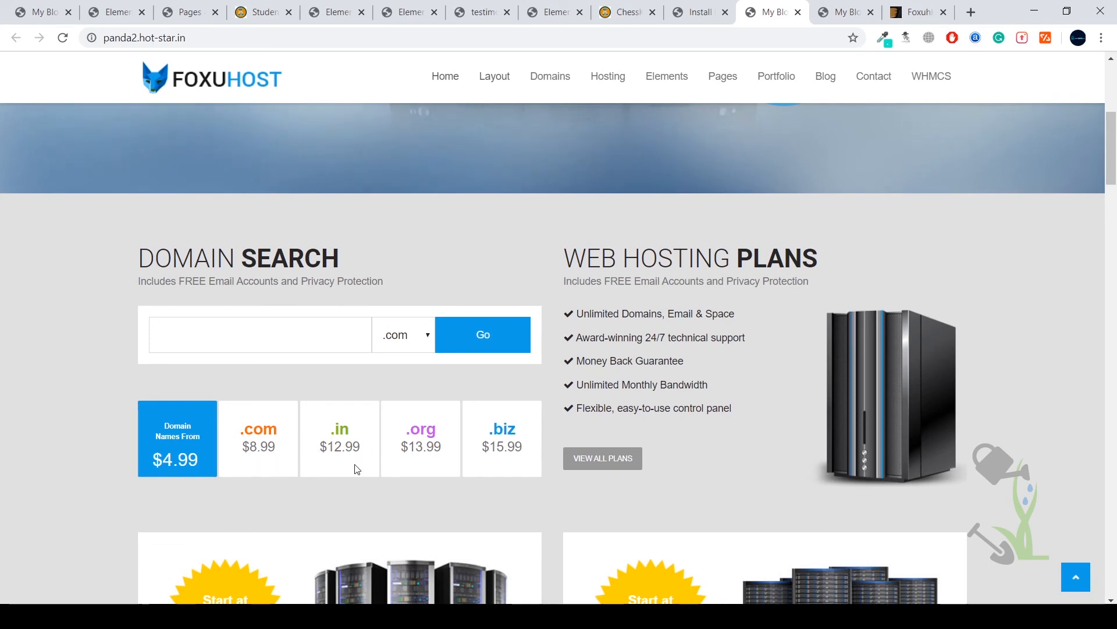
{"action": "scroll", "coordinate": [788, 393], "scroll_direction": "down", "scroll_amount": 5}
{"action": "scroll", "coordinate": [785, 390], "scroll_direction": "up", "scroll_amount": 6}
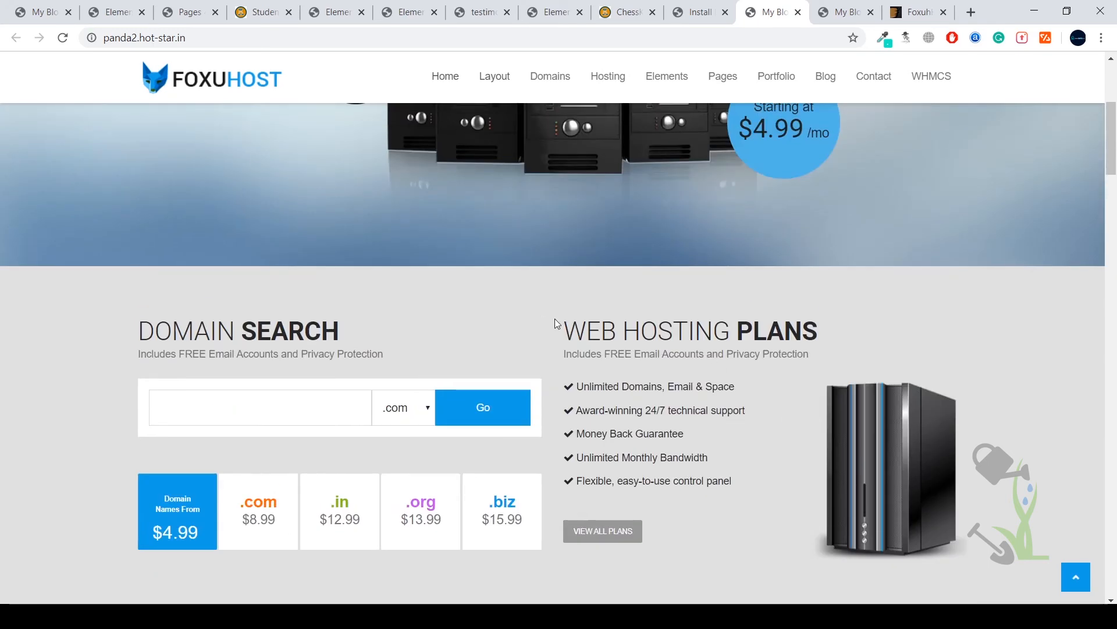
{"action": "left_click_drag", "start_coordinate": [554, 319], "coordinate": [773, 477]}
{"action": "scroll", "coordinate": [718, 475], "scroll_direction": "down", "scroll_amount": 4}
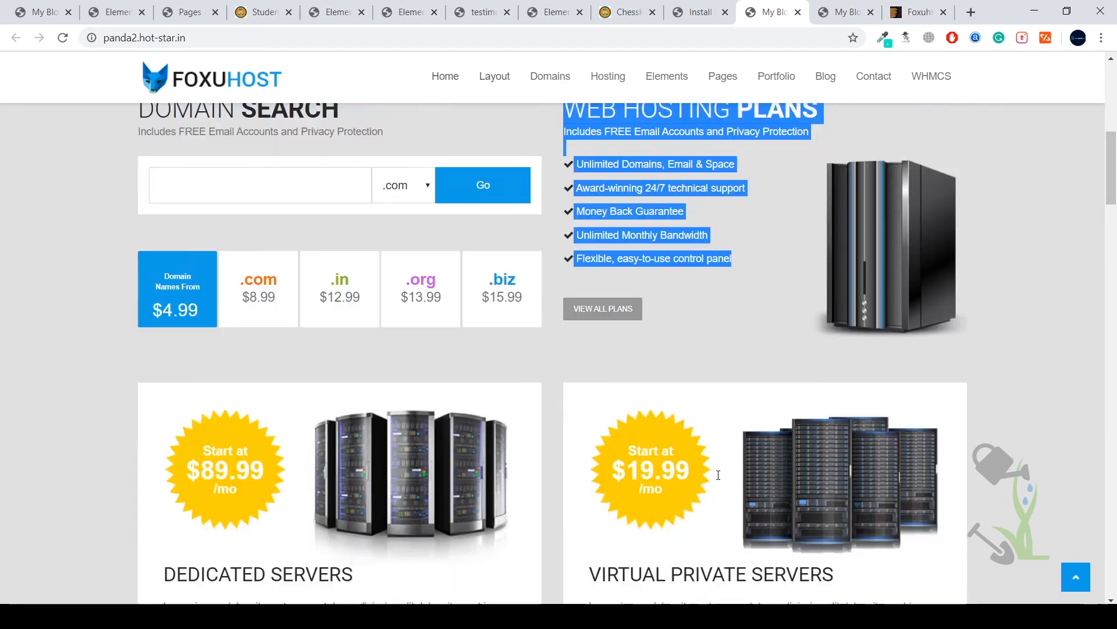
{"action": "scroll", "coordinate": [718, 475], "scroll_direction": "down", "scroll_amount": 15}
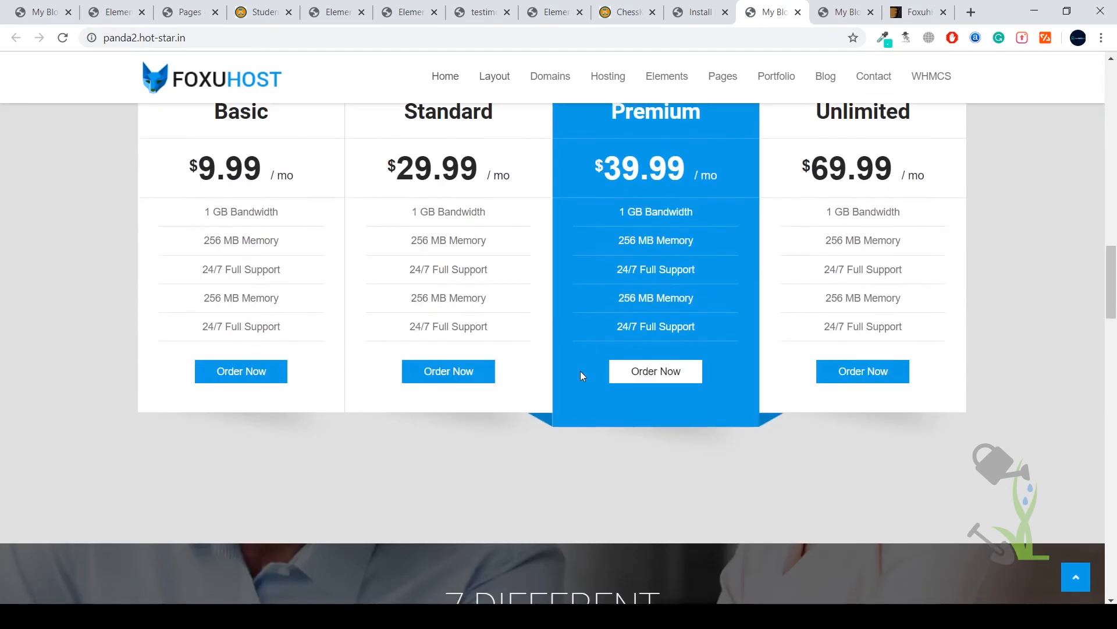
{"action": "scroll", "coordinate": [581, 371], "scroll_direction": "up", "scroll_amount": 5}
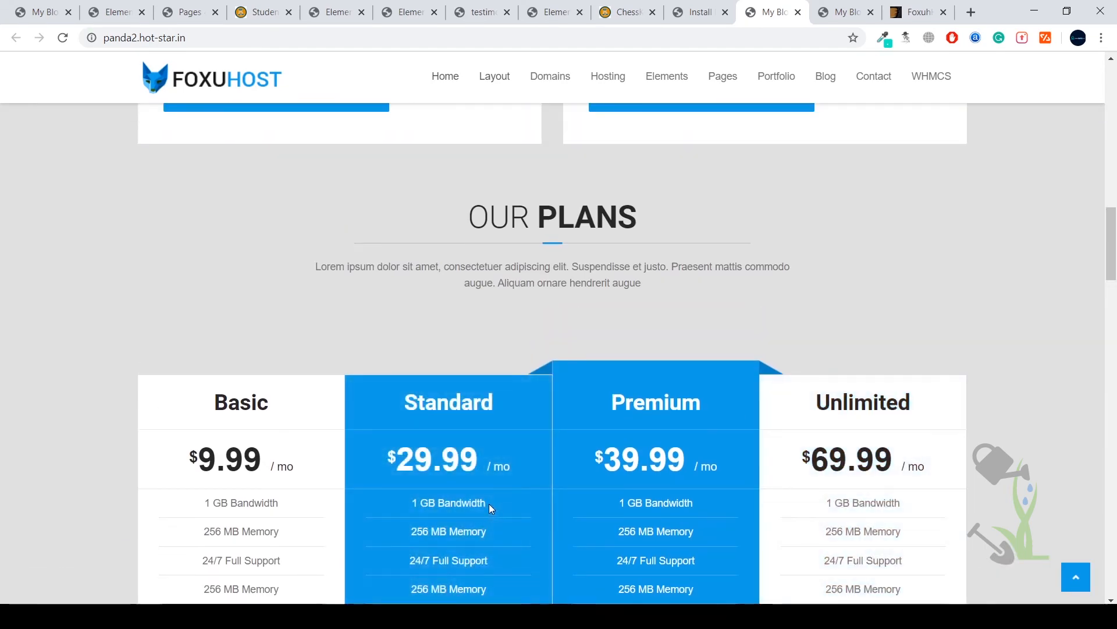
{"action": "scroll", "coordinate": [483, 495], "scroll_direction": "down", "scroll_amount": 4}
{"action": "scroll", "coordinate": [598, 492], "scroll_direction": "up", "scroll_amount": 3}
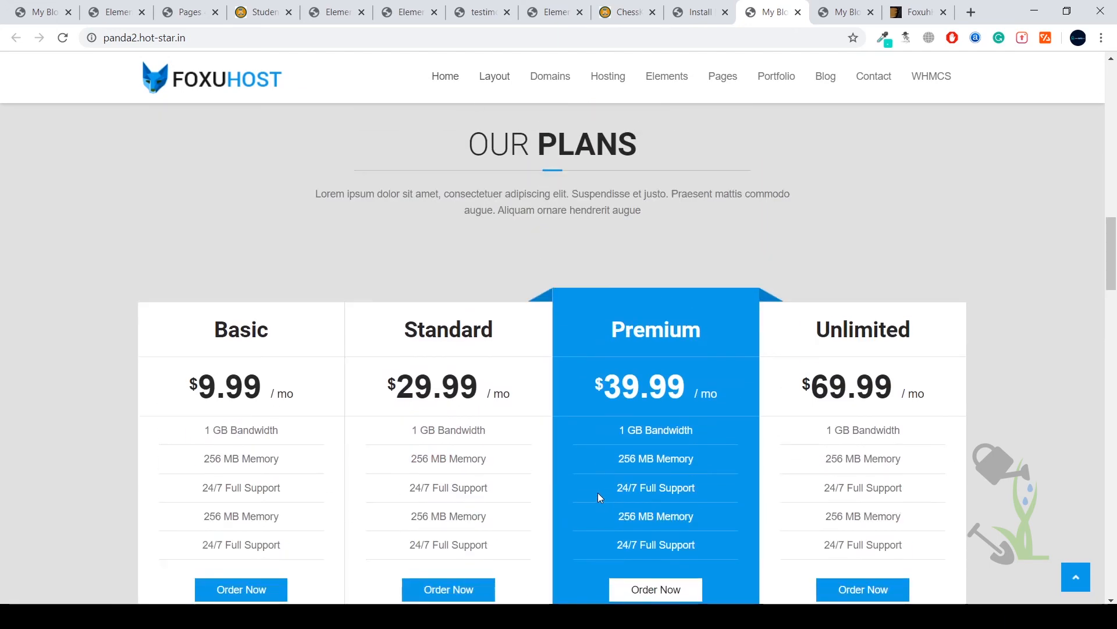
{"action": "scroll", "coordinate": [598, 492], "scroll_direction": "down", "scroll_amount": 11}
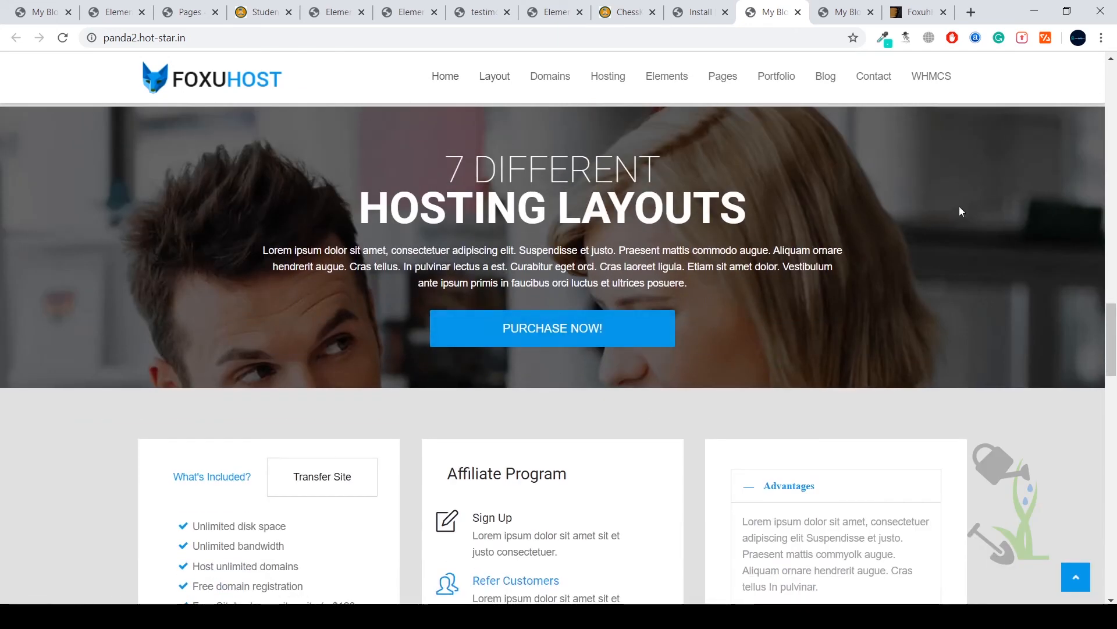
Examine the rest of the FOXUHOST homepage down to the footer's archives, blog posts, services and legal columns
{"action": "scroll", "coordinate": [679, 254], "scroll_direction": "down", "scroll_amount": 20}
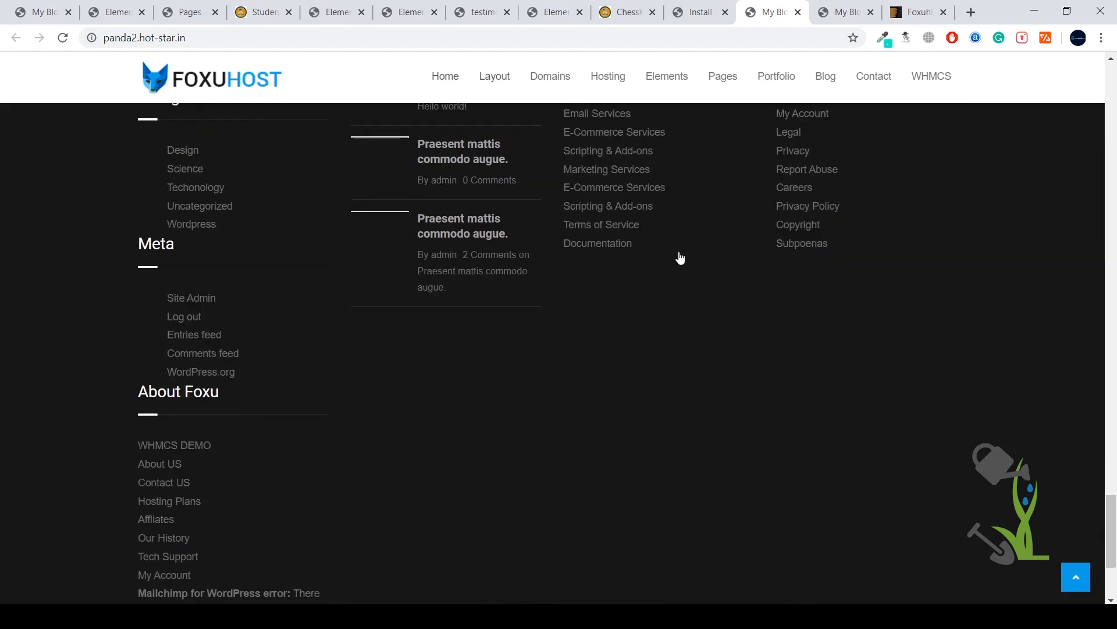
{"action": "scroll", "coordinate": [678, 254], "scroll_direction": "down", "scroll_amount": 3}
{"action": "scroll", "coordinate": [679, 251], "scroll_direction": "up", "scroll_amount": 10}
{"action": "scroll", "coordinate": [679, 251], "scroll_direction": "down", "scroll_amount": 4}
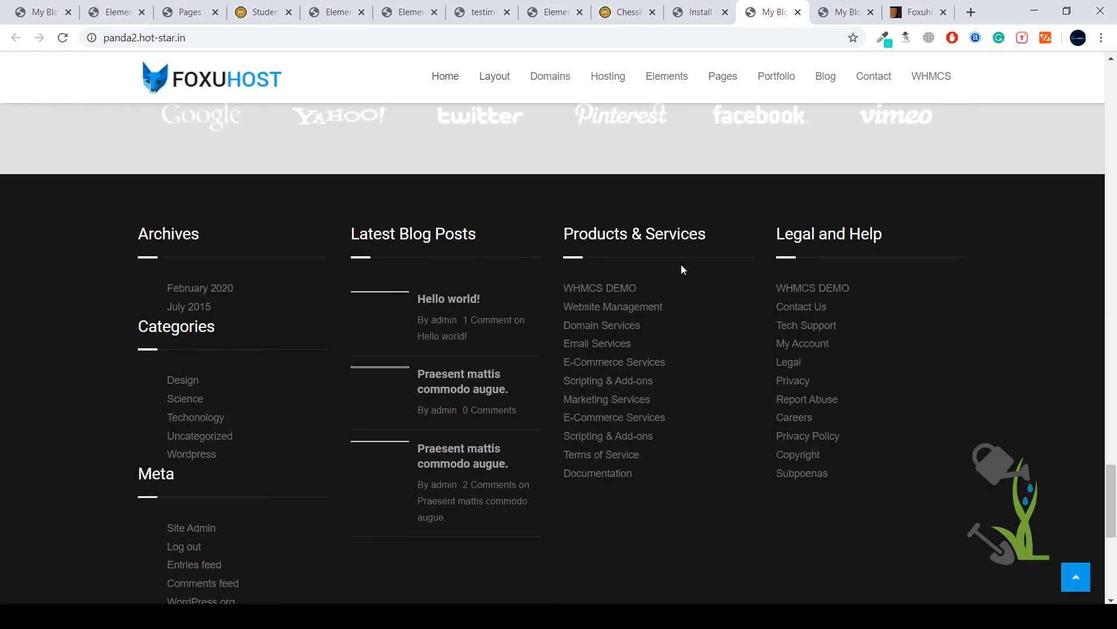
{"action": "scroll", "coordinate": [682, 269], "scroll_direction": "up", "scroll_amount": 10}
Inspect the homepage in the responsive mobile preview up to its header and banner, and close the developer tools
{"action": "right_click", "coordinate": [669, 287]}
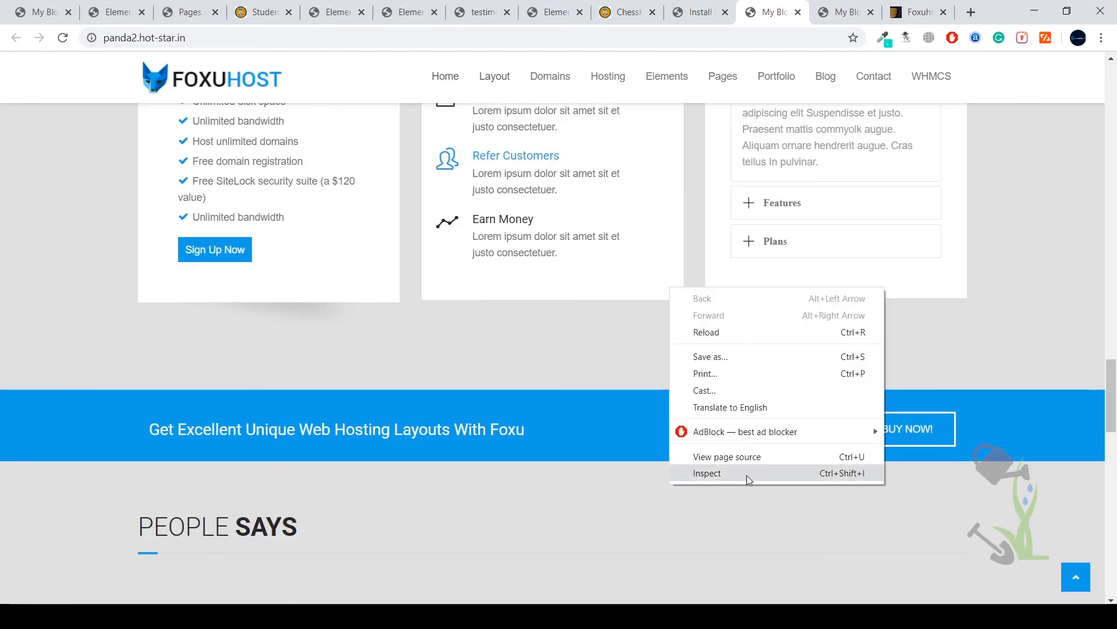
{"action": "left_click", "coordinate": [735, 474]}
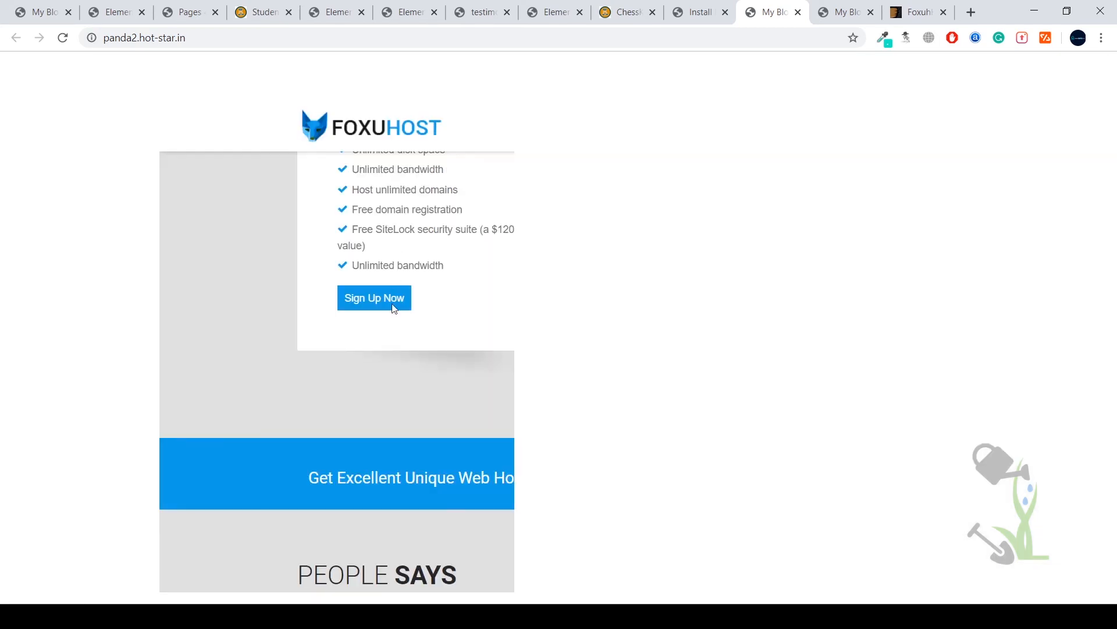
{"action": "scroll", "coordinate": [411, 310], "scroll_direction": "up", "scroll_amount": 15}
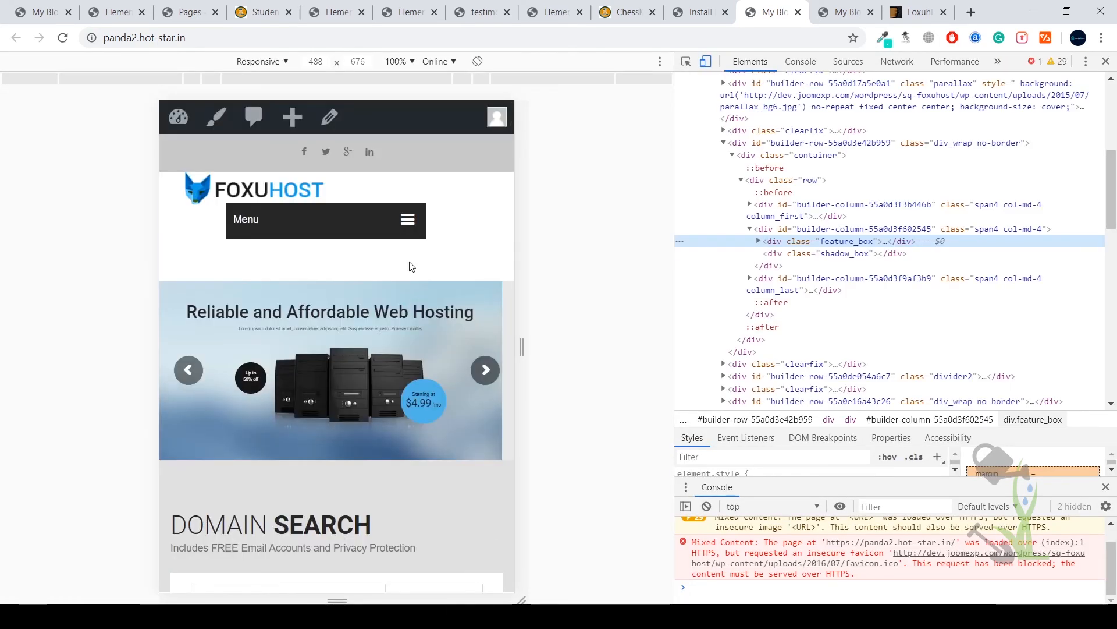
{"action": "left_click", "coordinate": [1106, 61]}
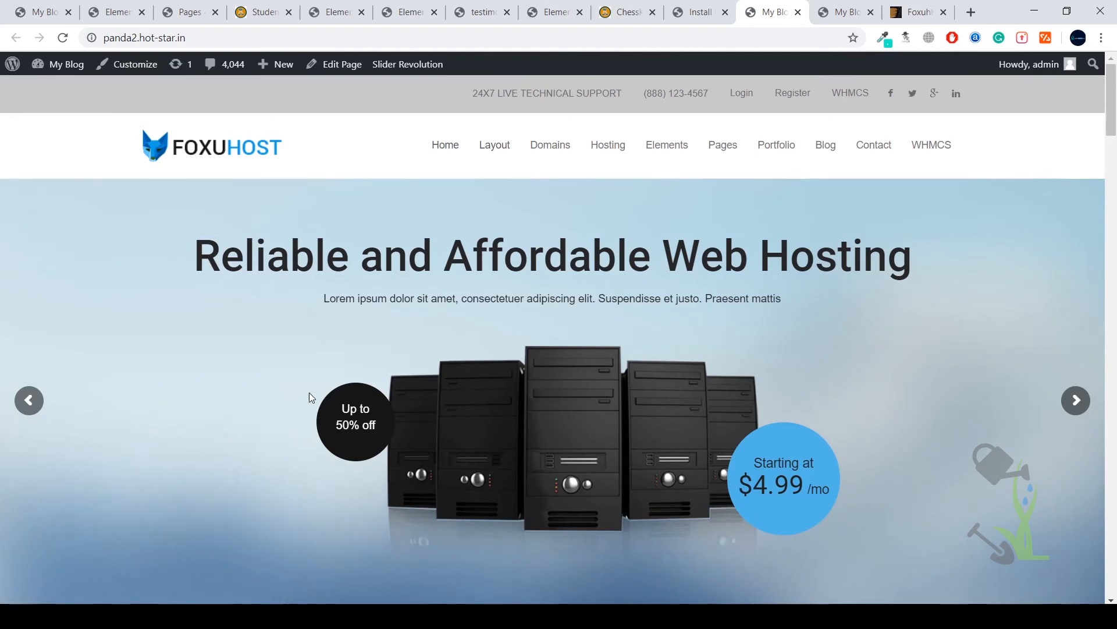
Return to the ThemeForest page of the FoxuhHost theme and check its Regular License price
{"action": "left_click", "coordinate": [919, 11]}
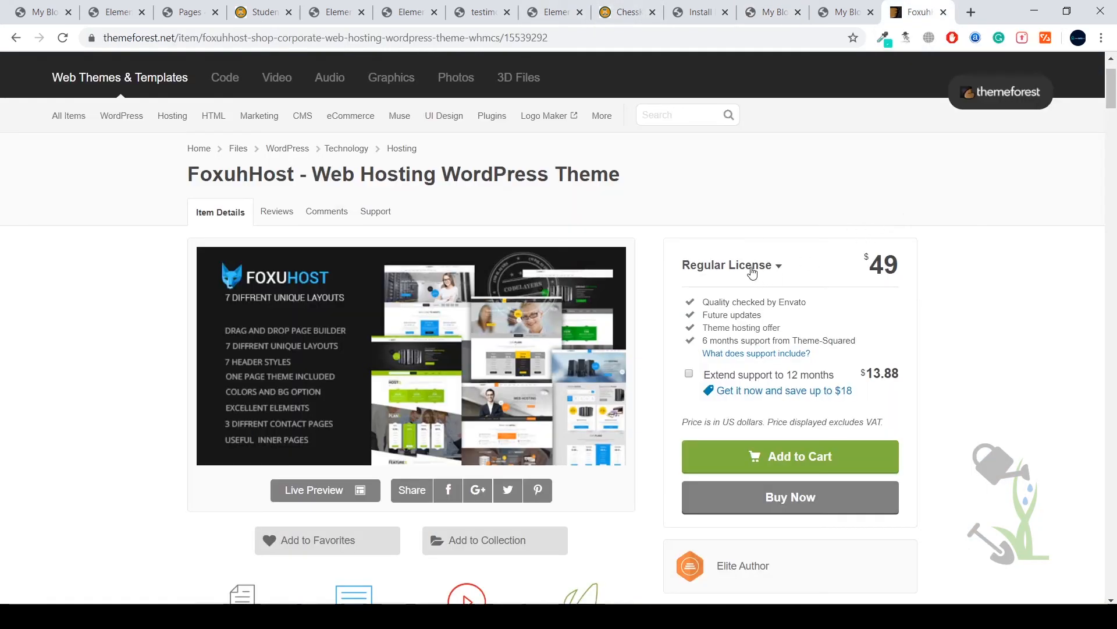
{"action": "left_click_drag", "start_coordinate": [901, 266], "coordinate": [870, 266]}
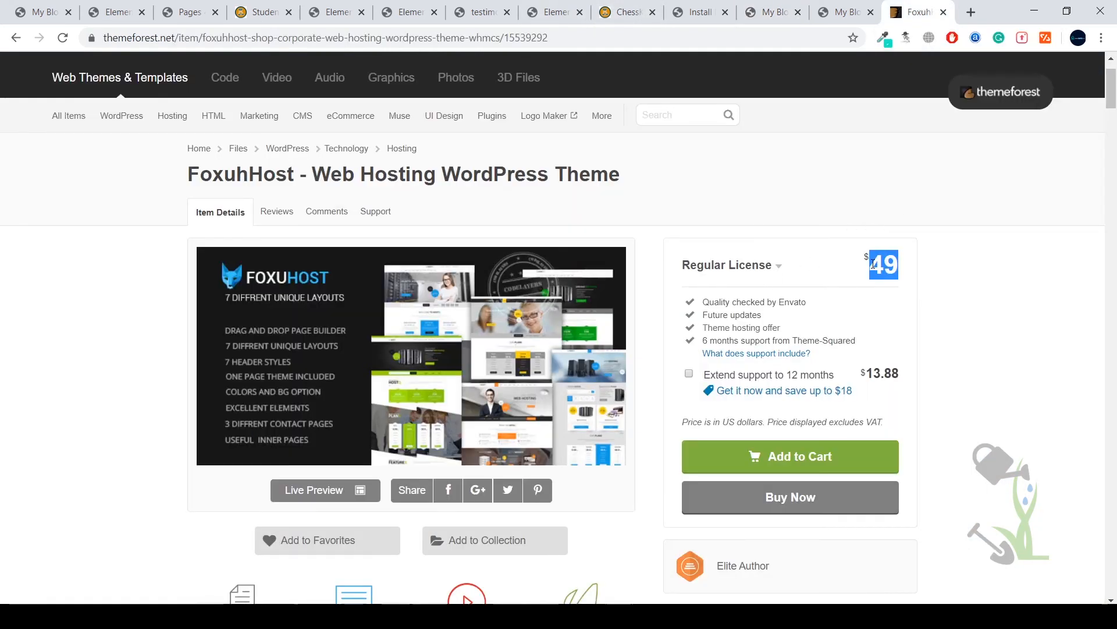
{"action": "left_click", "coordinate": [920, 277]}
Switch to the browser window with the srmehranclub FoxuhHost product page and review its price, features and download guarantees
{"action": "left_click", "coordinate": [317, 616]}
{"action": "scroll", "coordinate": [572, 410], "scroll_direction": "up", "scroll_amount": 4}
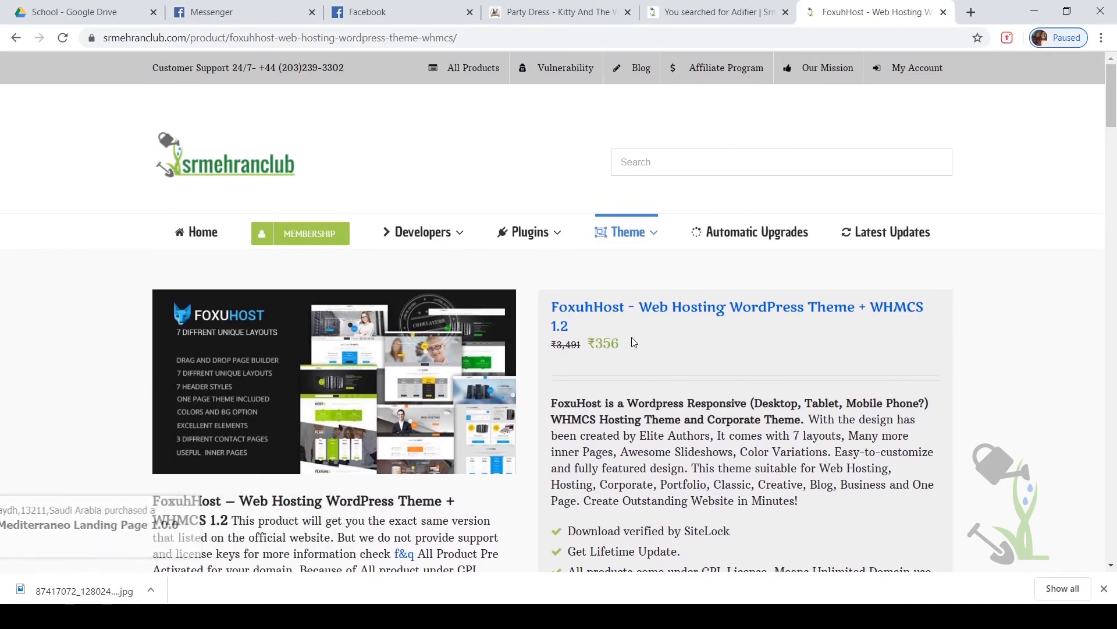
{"action": "scroll", "coordinate": [705, 341], "scroll_direction": "down", "scroll_amount": 3}
{"action": "scroll", "coordinate": [705, 341], "scroll_direction": "up", "scroll_amount": 3}
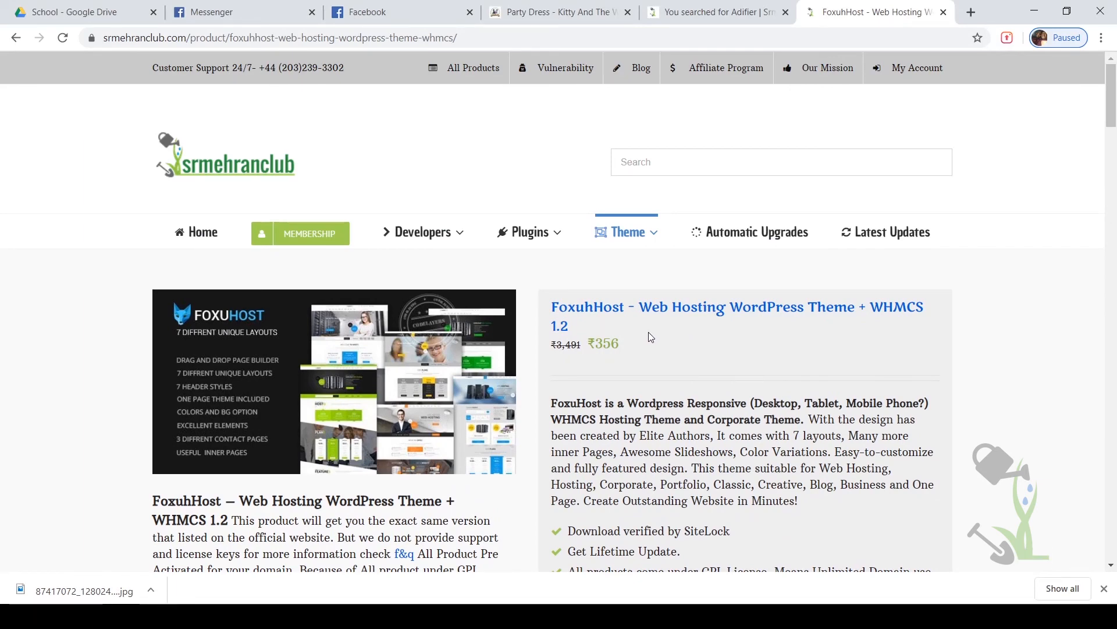
{"action": "scroll", "coordinate": [650, 335], "scroll_direction": "down", "scroll_amount": 3}
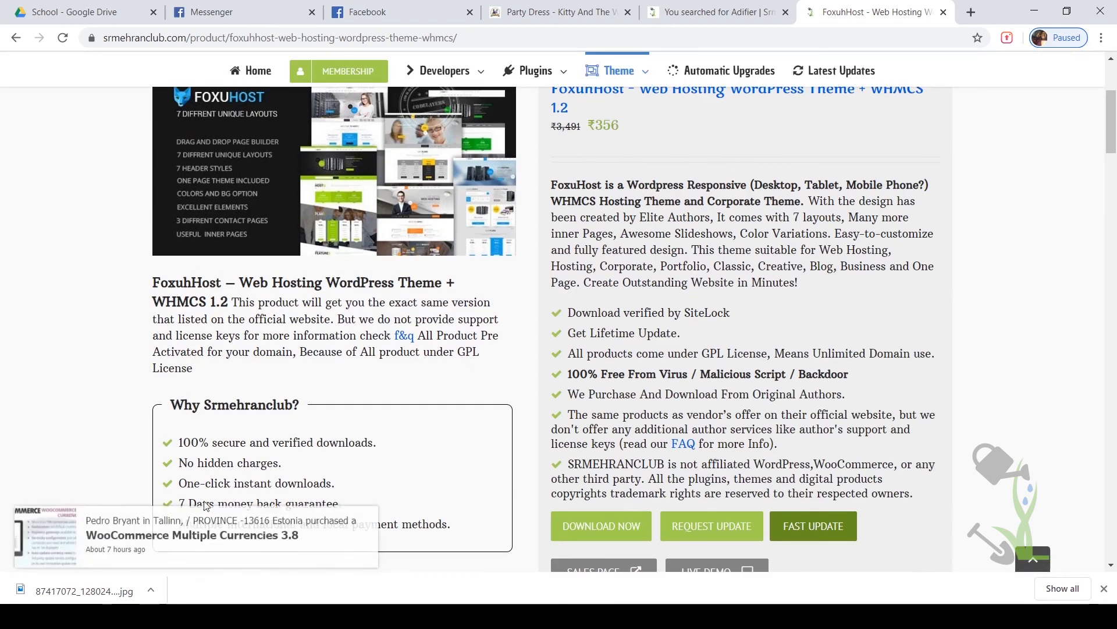
{"action": "scroll", "coordinate": [332, 448], "scroll_direction": "down", "scroll_amount": 3}
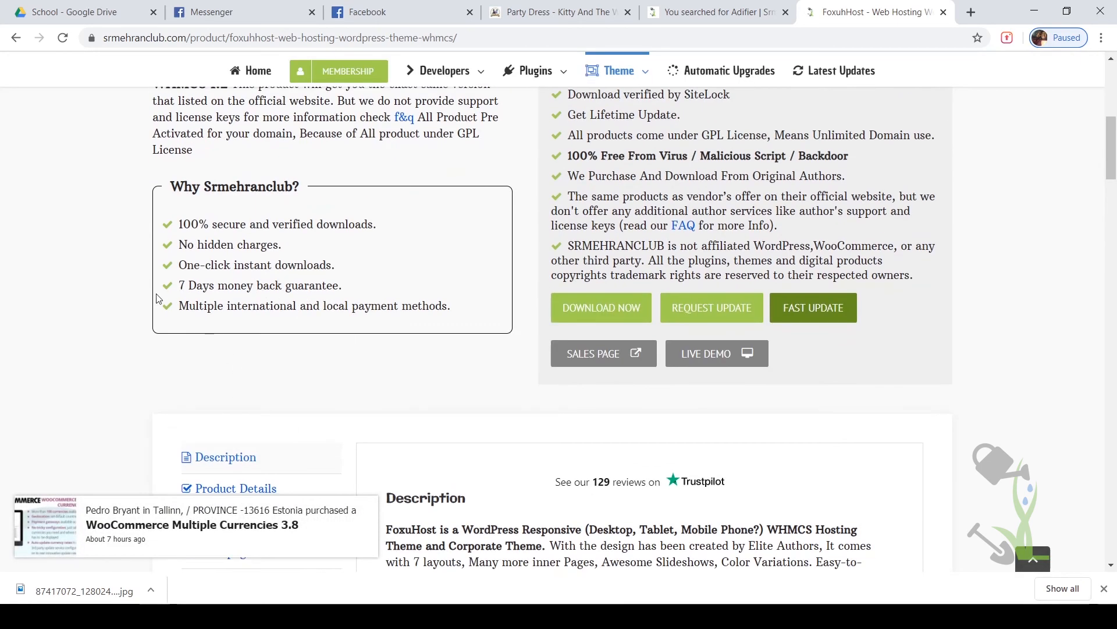
{"action": "scroll", "coordinate": [367, 294], "scroll_direction": "up", "scroll_amount": 10}
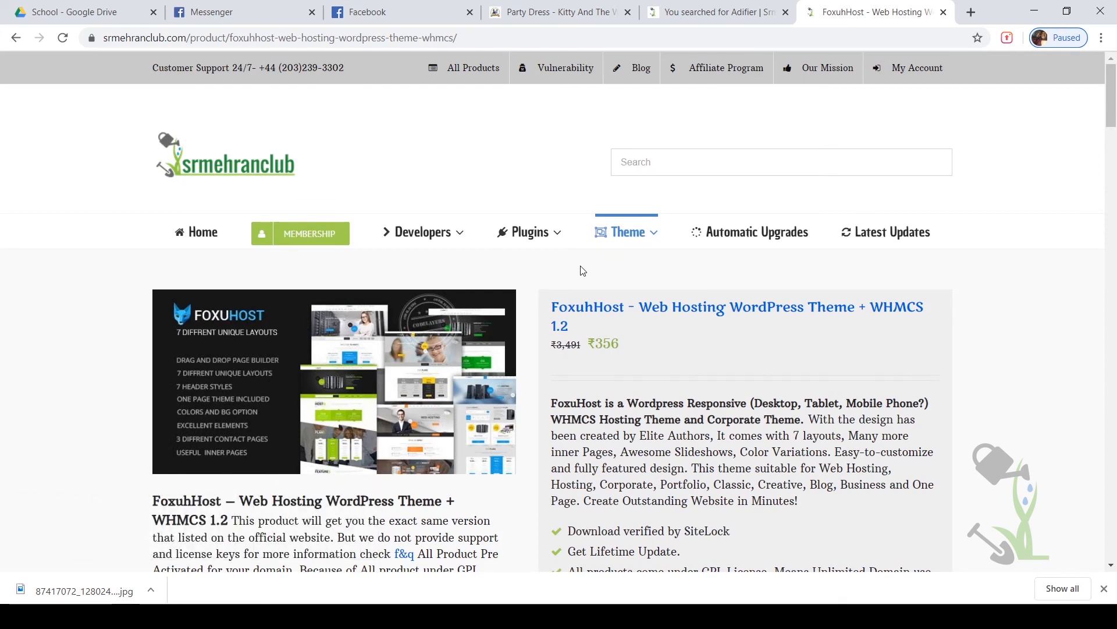
Open the srmehranclub membership page and examine the plans, including the Bronze, Lifetime and Super one features
{"action": "left_click", "coordinate": [318, 240]}
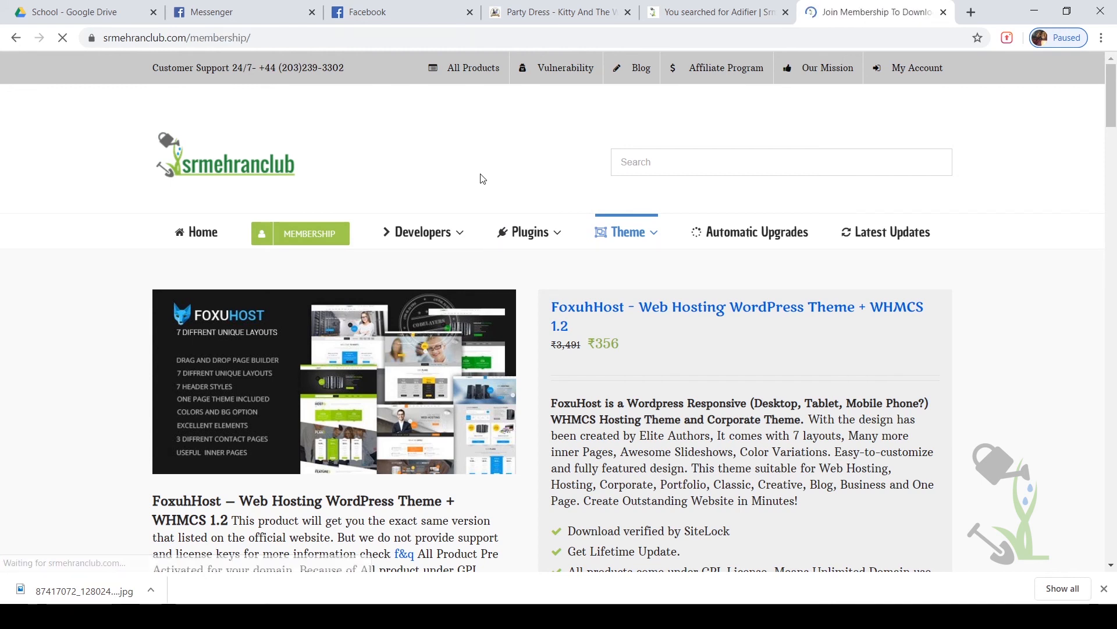
{"action": "scroll", "coordinate": [482, 179], "scroll_direction": "down", "scroll_amount": 15}
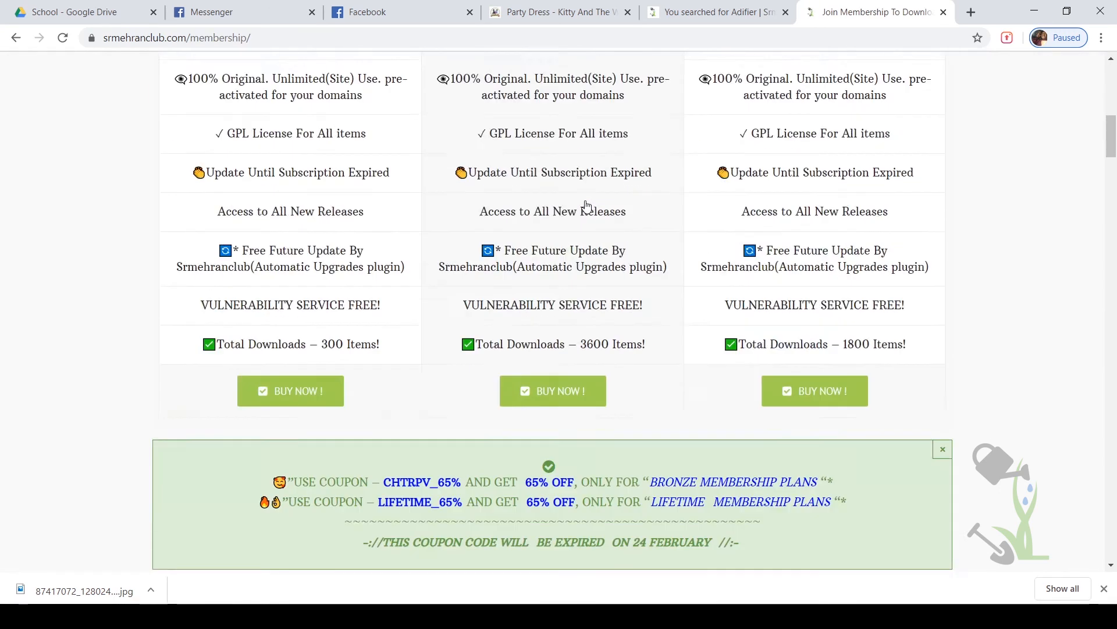
{"action": "scroll", "coordinate": [555, 427], "scroll_direction": "down", "scroll_amount": 5}
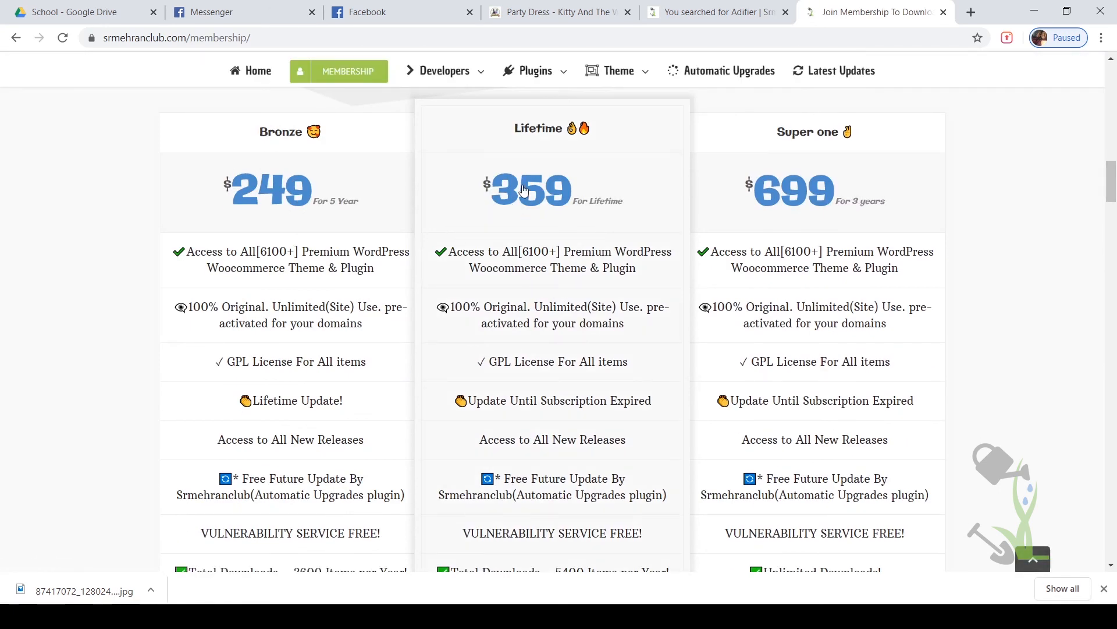
{"action": "scroll", "coordinate": [524, 189], "scroll_direction": "down", "scroll_amount": 6}
{"action": "scroll", "coordinate": [524, 190], "scroll_direction": "up", "scroll_amount": 4}
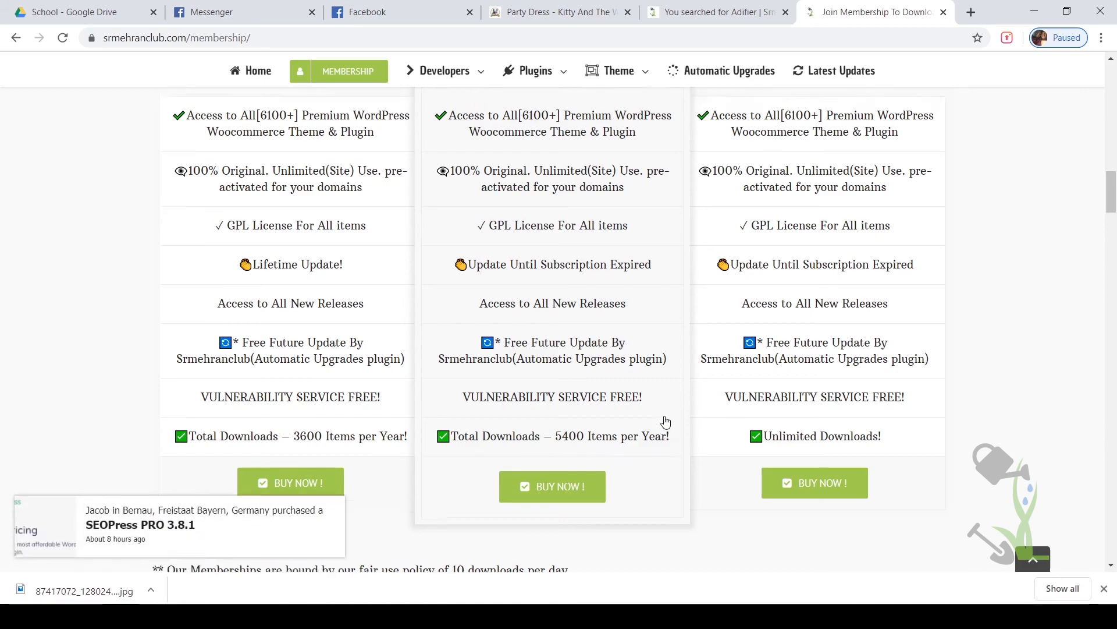
{"action": "scroll", "coordinate": [666, 423], "scroll_direction": "down", "scroll_amount": 5}
{"action": "scroll", "coordinate": [667, 422], "scroll_direction": "up", "scroll_amount": 11}
{"action": "scroll", "coordinate": [666, 423], "scroll_direction": "up", "scroll_amount": 3}
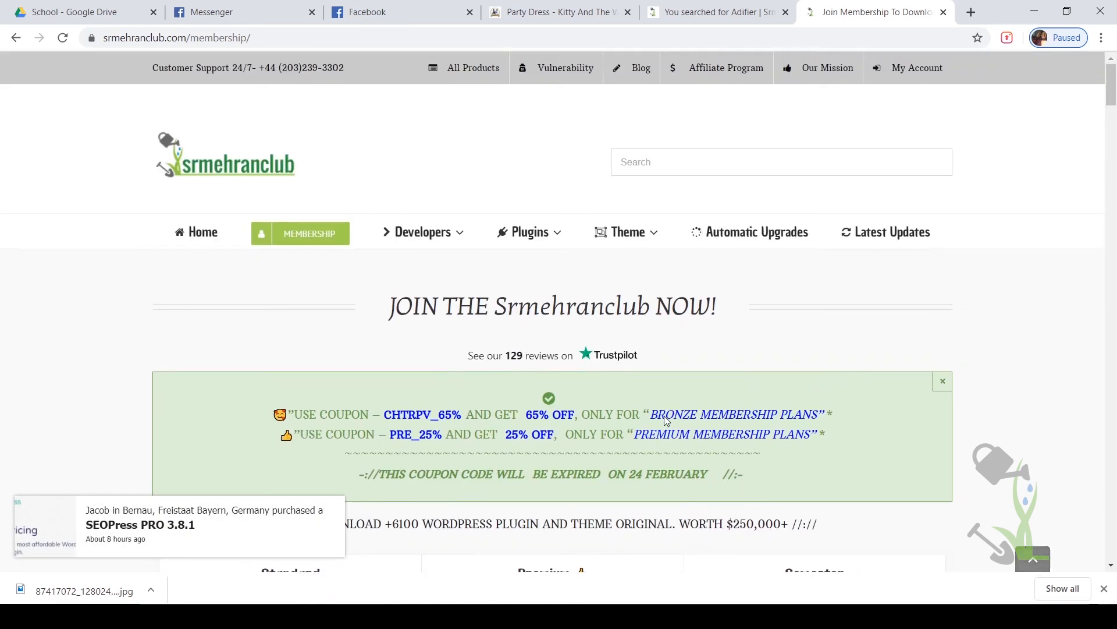
Compare the Standard, Premium and Semester prices and download allowances with the Bronze, Lifetime and Super one plans
{"action": "scroll", "coordinate": [664, 423], "scroll_direction": "down", "scroll_amount": 20}
{"action": "scroll", "coordinate": [518, 336], "scroll_direction": "up", "scroll_amount": 1}
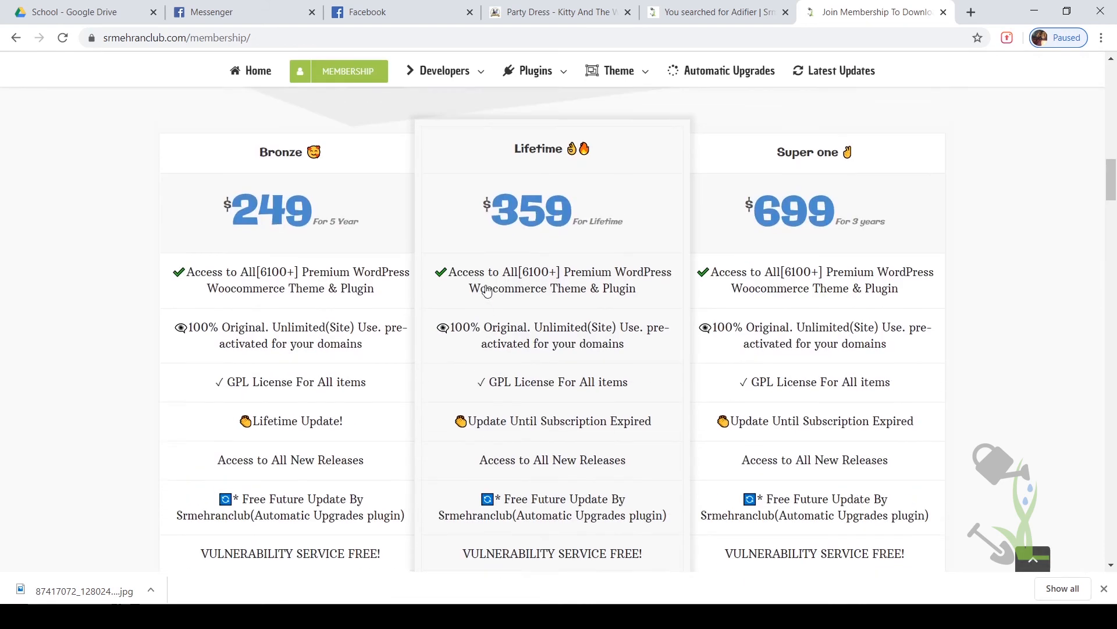
{"action": "scroll", "coordinate": [487, 290], "scroll_direction": "up", "scroll_amount": 20}
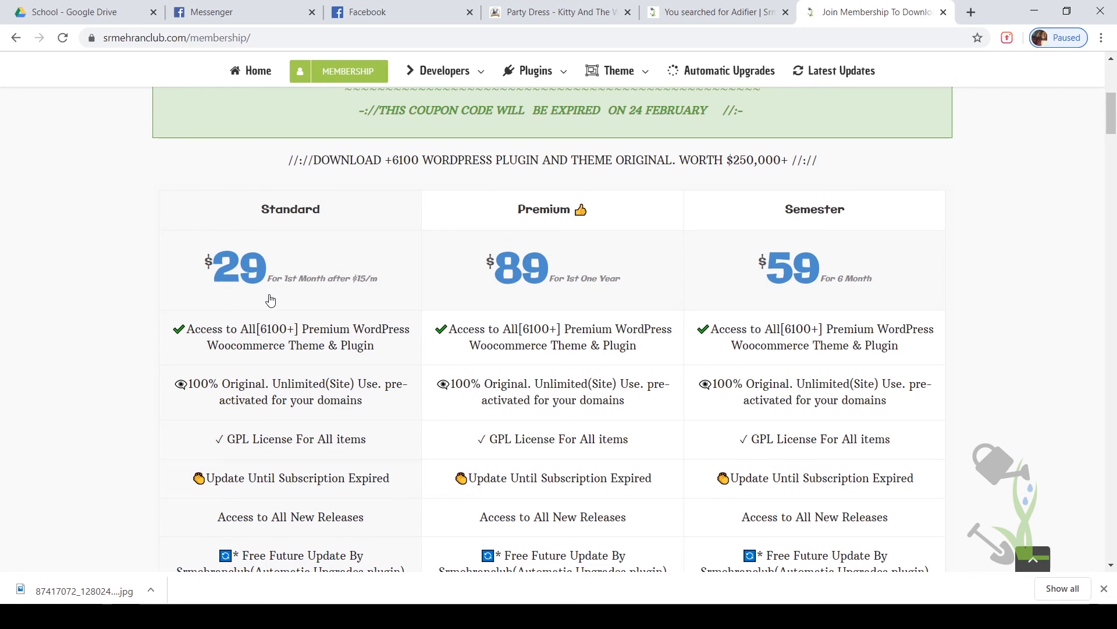
{"action": "scroll", "coordinate": [271, 300], "scroll_direction": "down", "scroll_amount": 5}
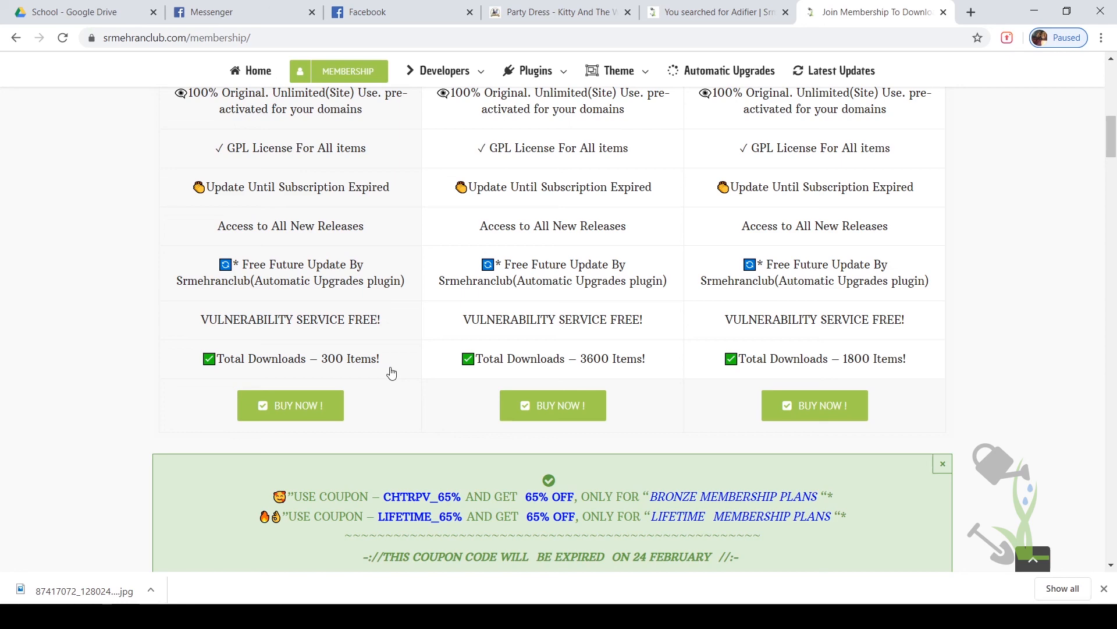
{"action": "scroll", "coordinate": [391, 373], "scroll_direction": "down", "scroll_amount": 5}
{"action": "scroll", "coordinate": [390, 369], "scroll_direction": "down", "scroll_amount": 1}
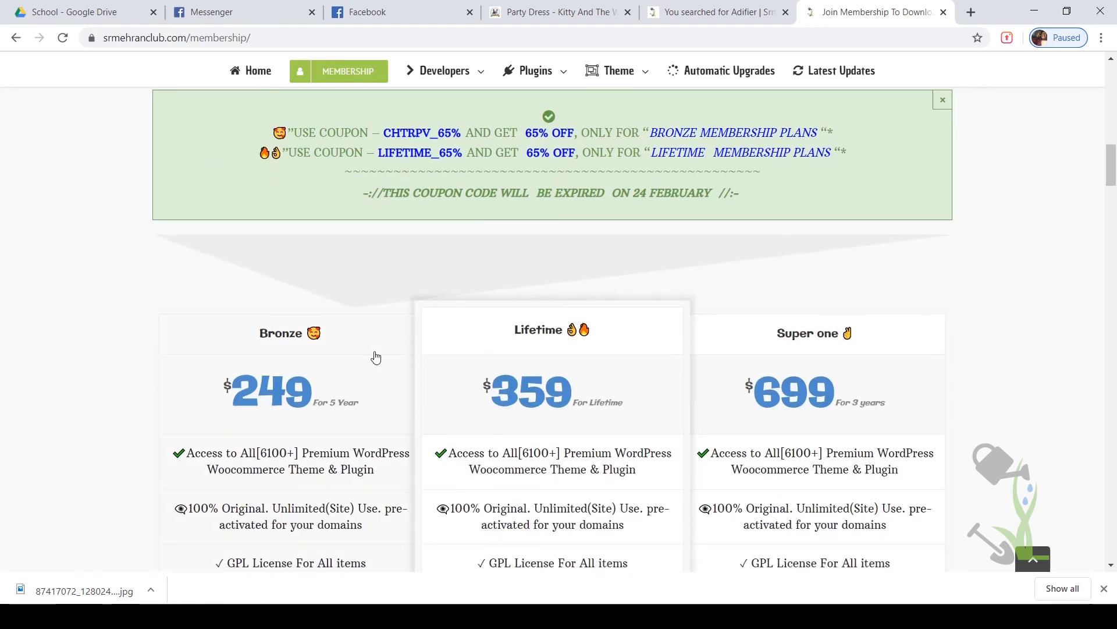